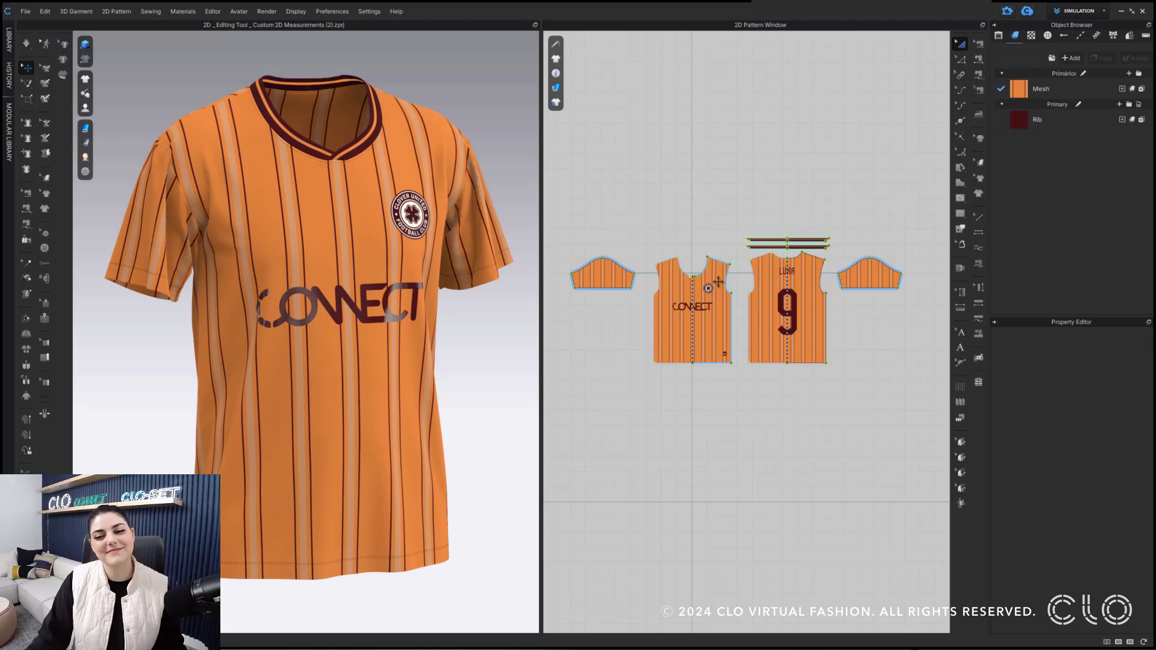
Try a Tape Measure at the neck, cancel it, and show only the 2D pattern window for graphic editing
scroll(718, 281, "up", 5)
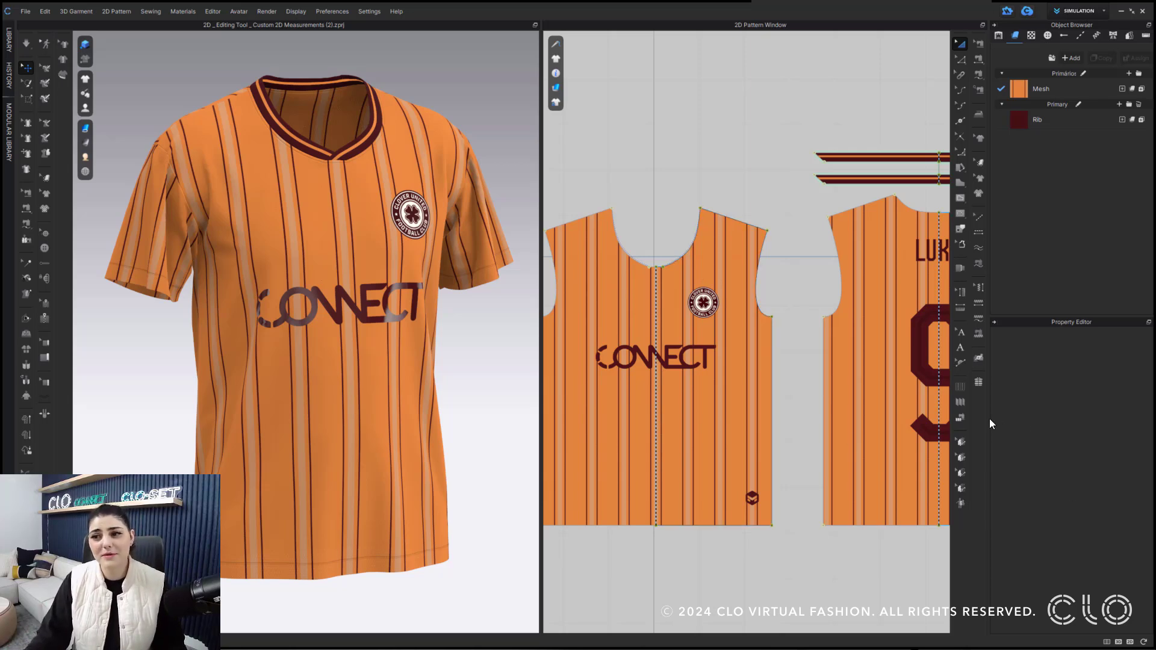
left_click(962, 308)
left_click(701, 209)
key("Escape")
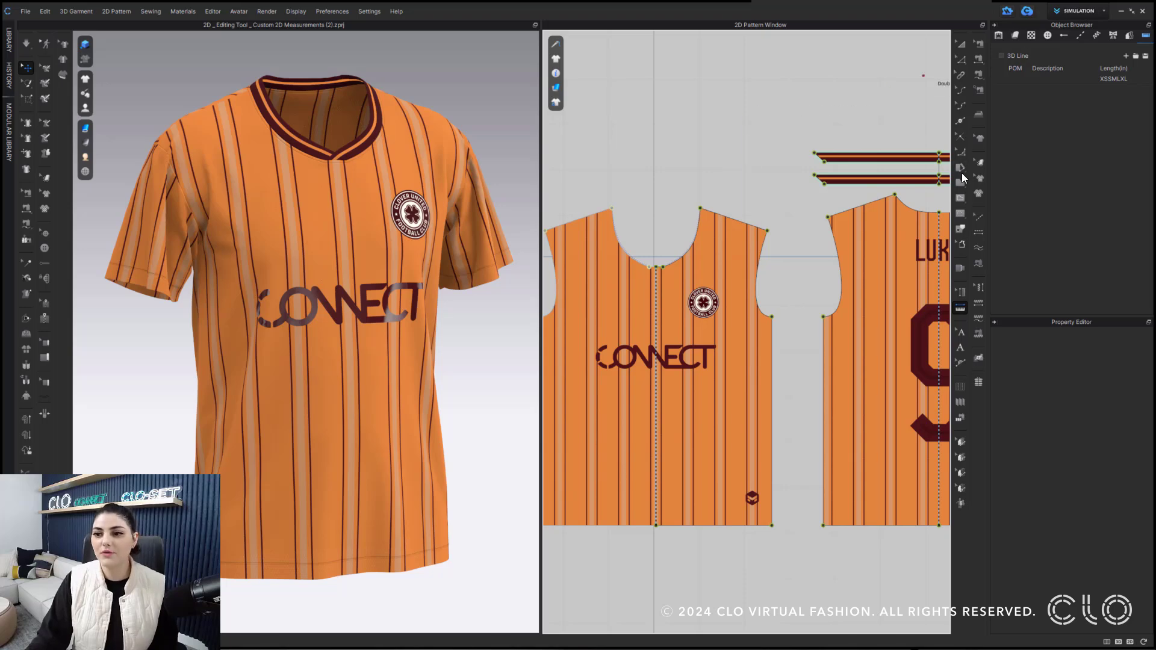
left_click(980, 178)
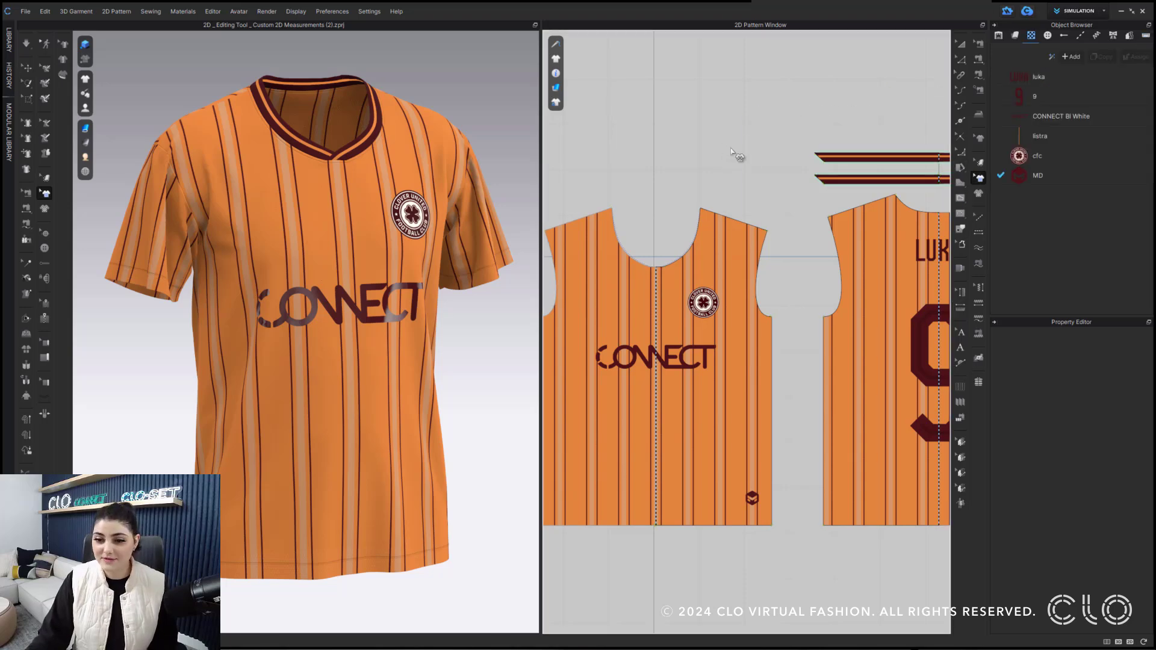
left_click(1130, 642)
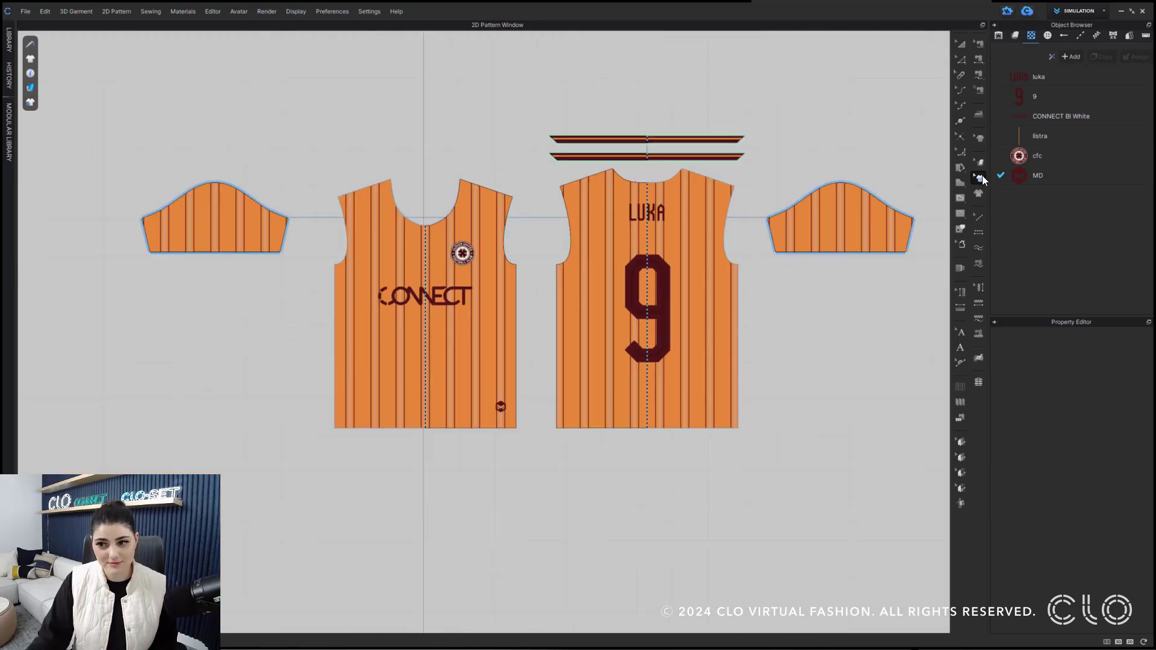
Add a custom measurement from the cfc crest up to the front neckline
left_click(462, 254)
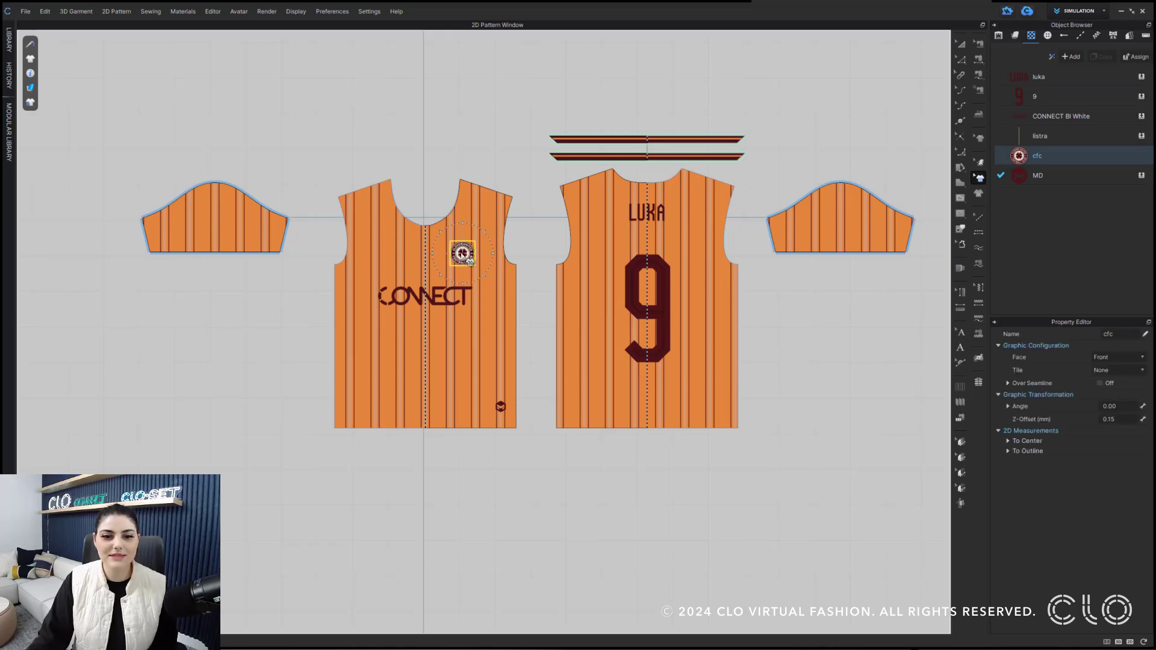
right_click(463, 254)
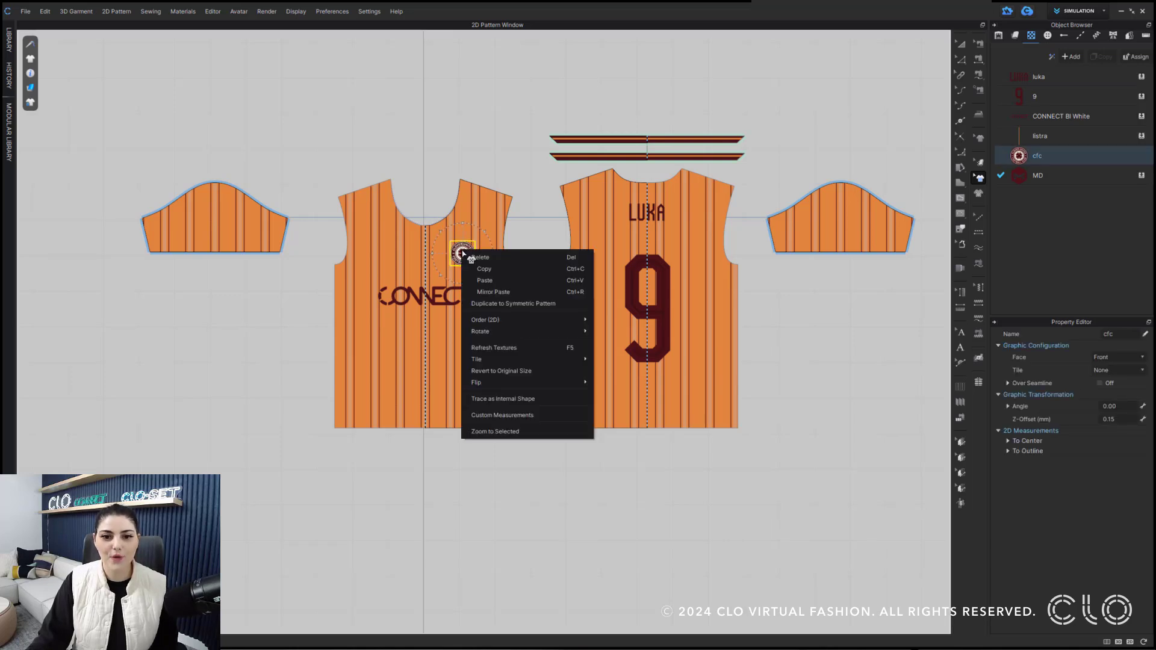
left_click(572, 415)
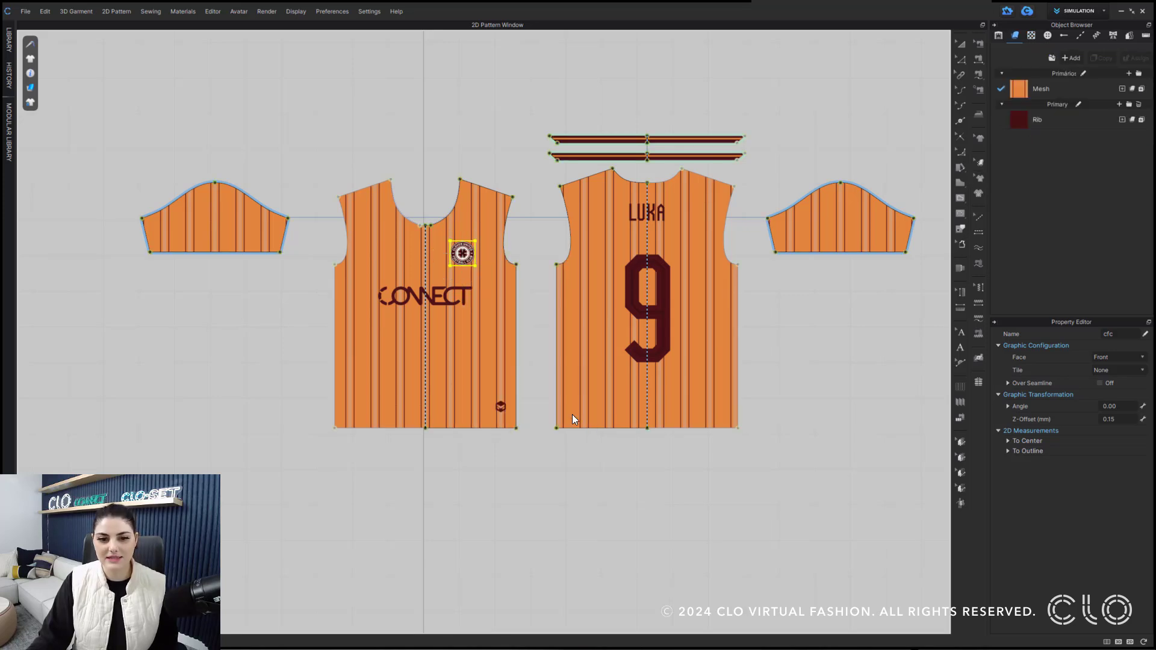
left_click(461, 180)
scroll(458, 215, "up", 5)
scroll(457, 215, "up", 2)
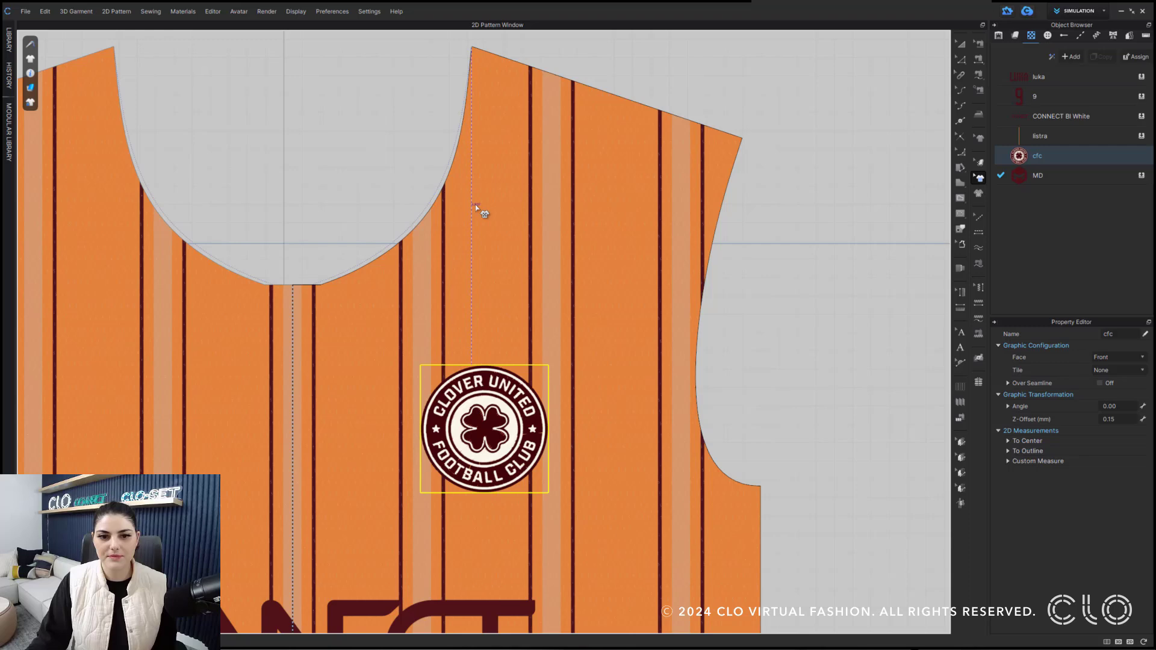
Add a second cfc crest measurement across to the front armhole edge, then bring front and back into view
scroll(361, 331, "down", 1)
scroll(365, 336, "down", 1)
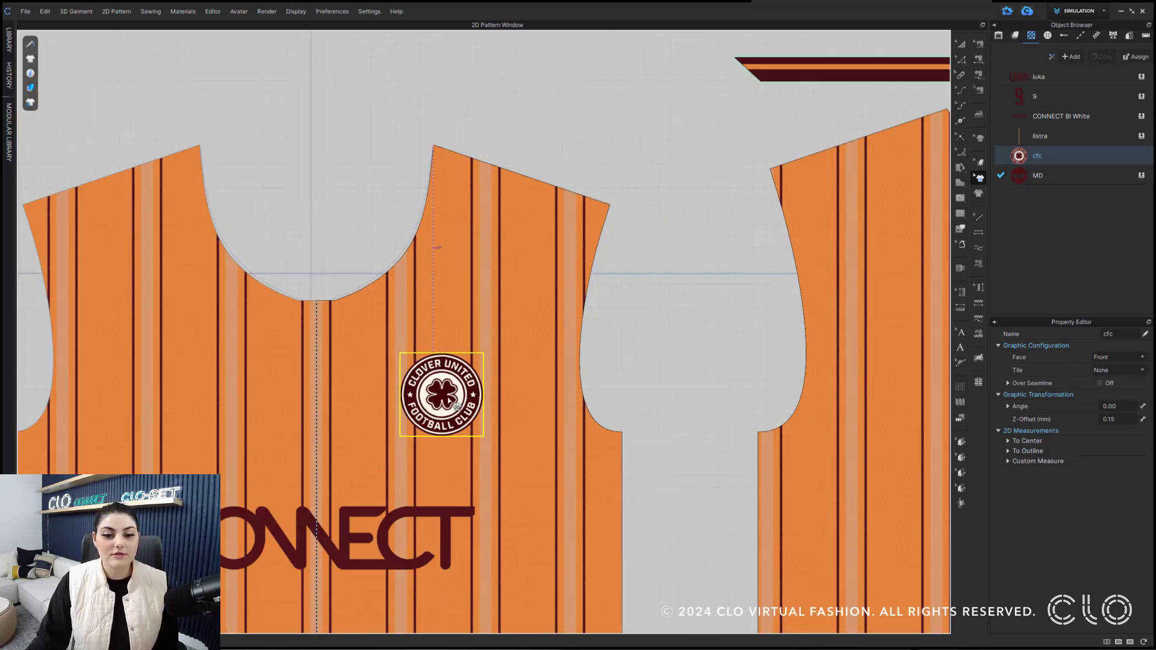
right_click(440, 393)
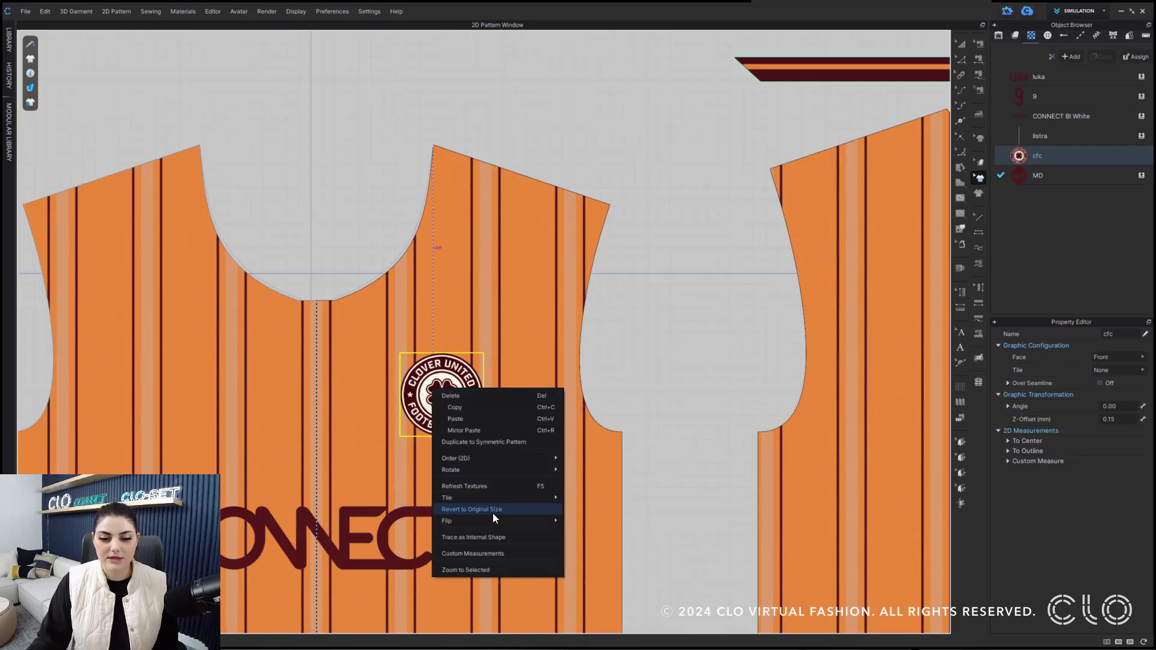
left_click(492, 551)
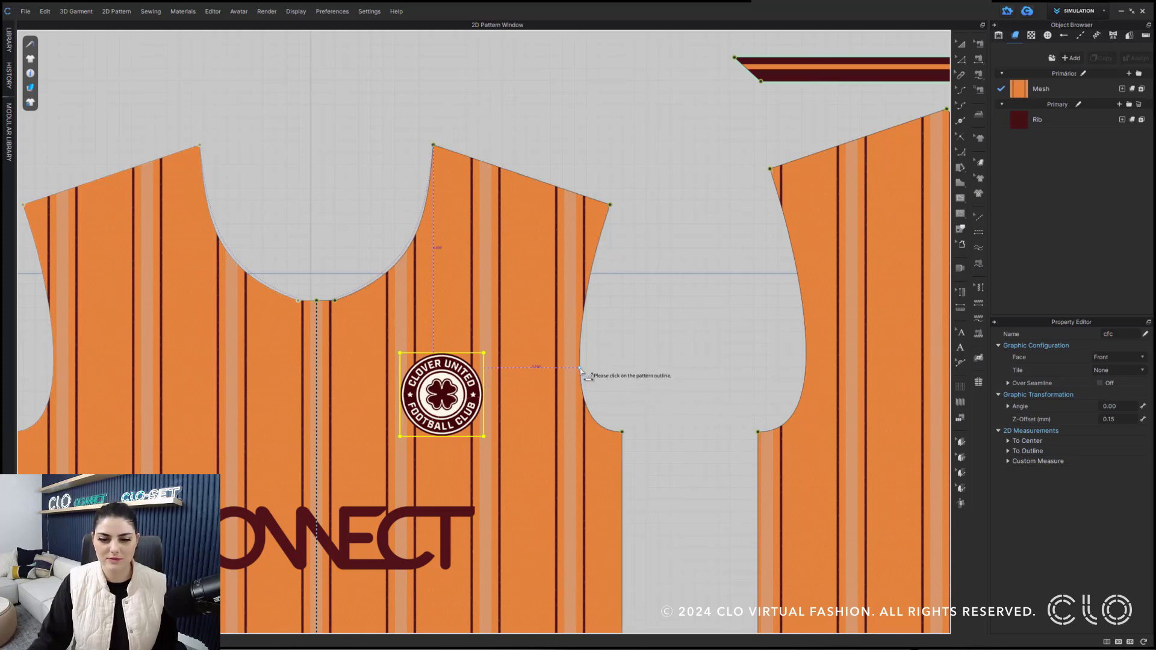
left_click(622, 431)
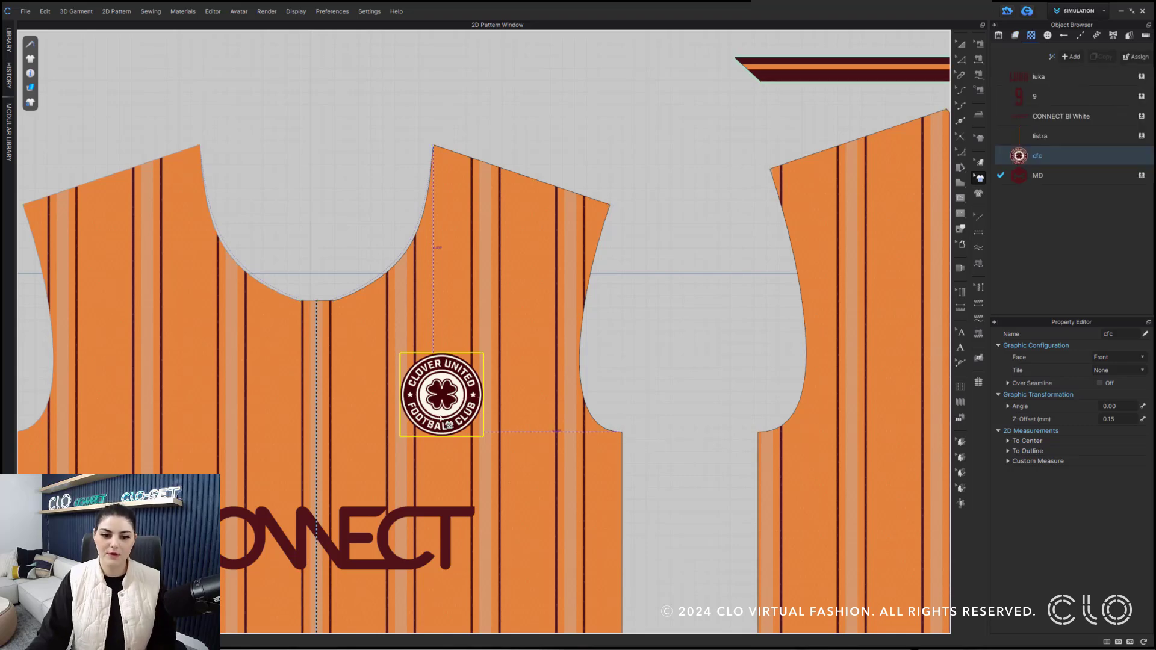
scroll(443, 333, "down", 5)
scroll(557, 258, "up", 3)
scroll(582, 280, "down", 1)
middle_click_drag(582, 281, 501, 251)
Add a custom measurement from the number 9 up to the back neckline
left_click(671, 330)
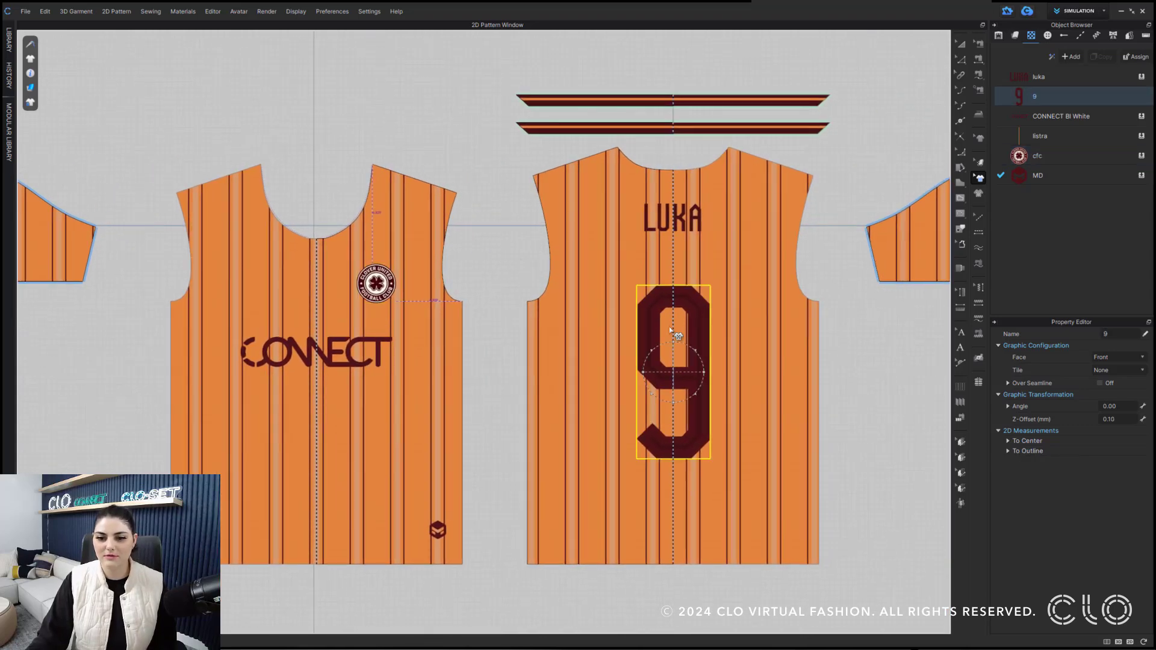
right_click(675, 310)
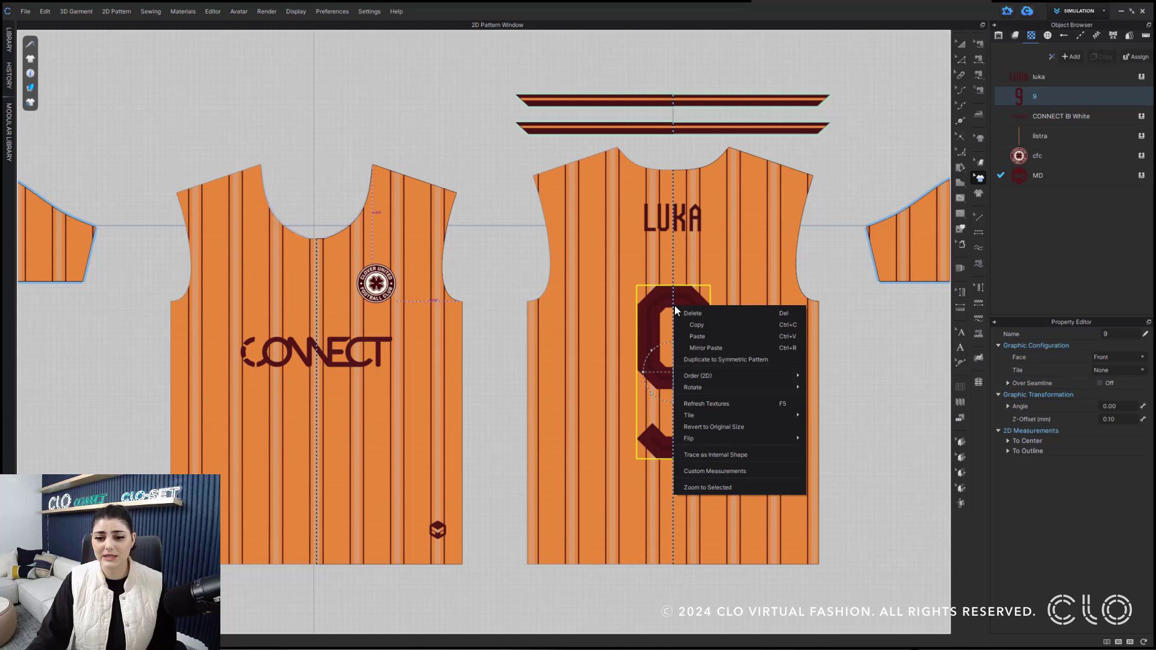
left_click(758, 473)
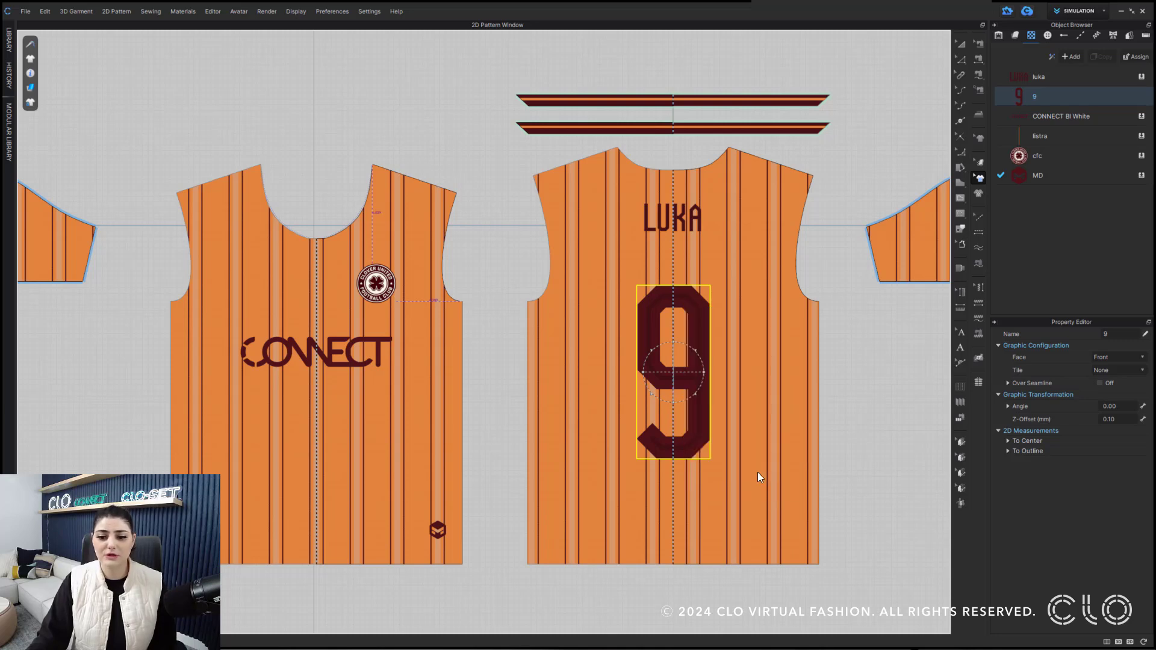
left_click(675, 171)
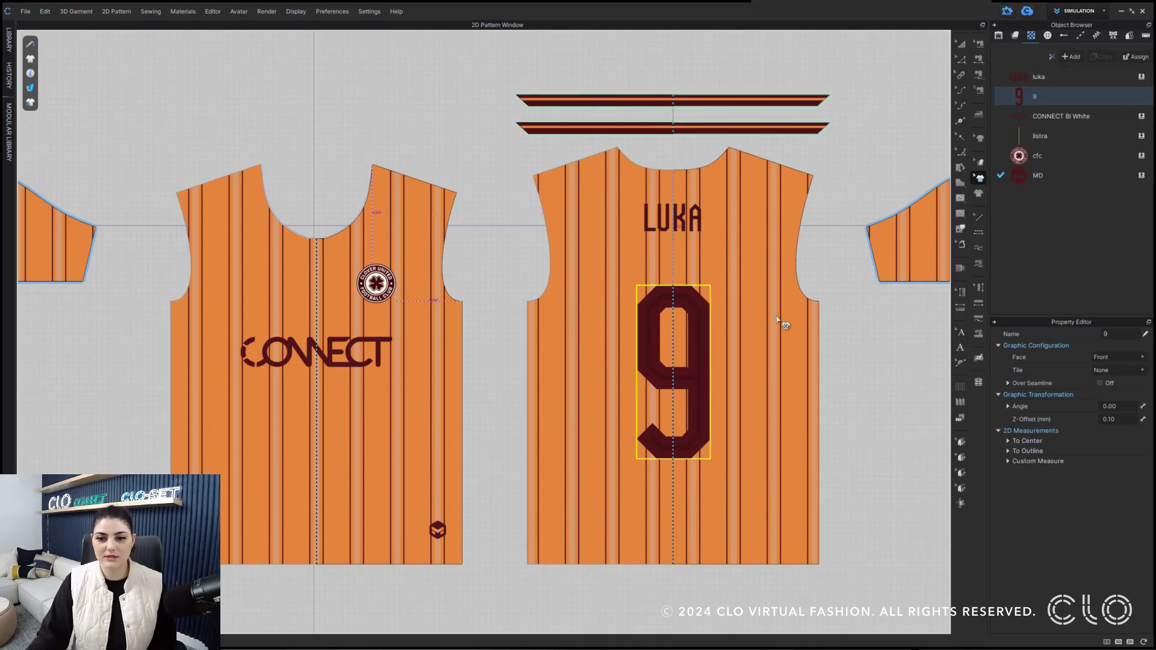
Add a second number 9 measurement across to the armhole edge and widen the Property Editor
right_click(689, 342)
left_click(756, 505)
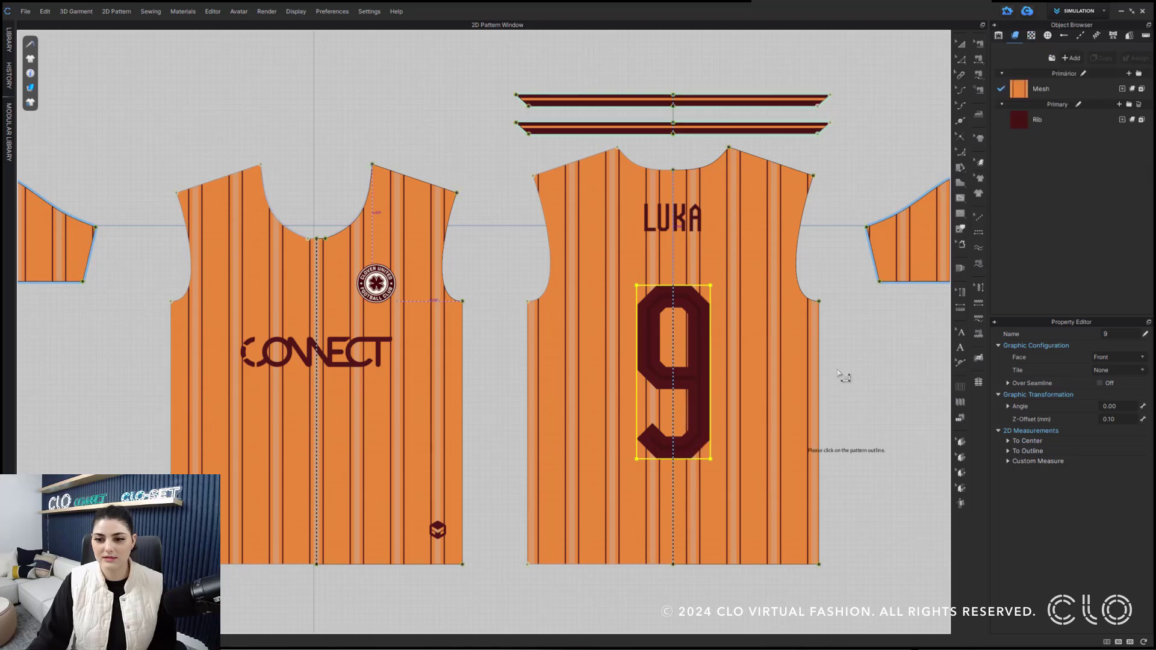
left_click(822, 314)
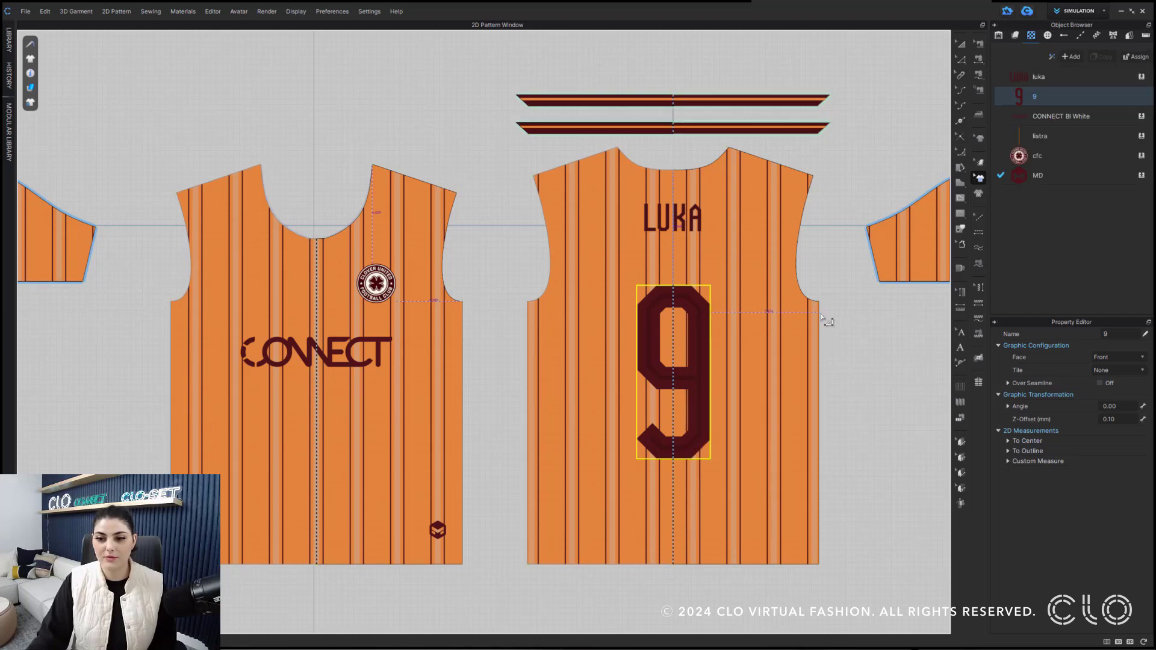
scroll(747, 324, "up", 4)
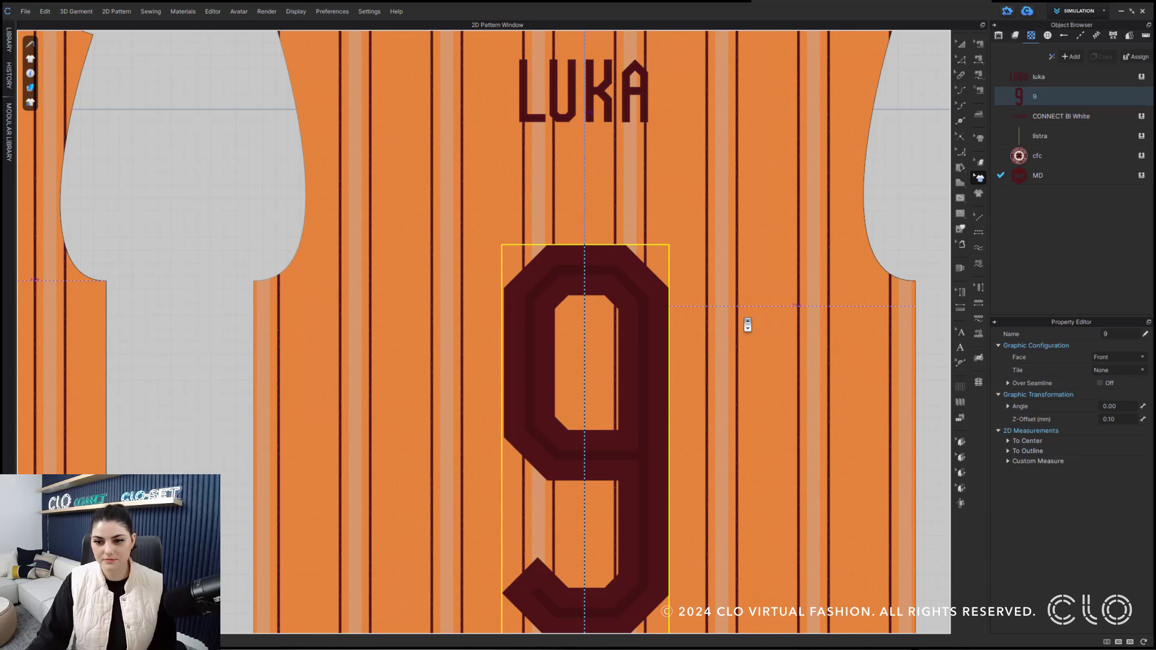
scroll(747, 325, "down", 5)
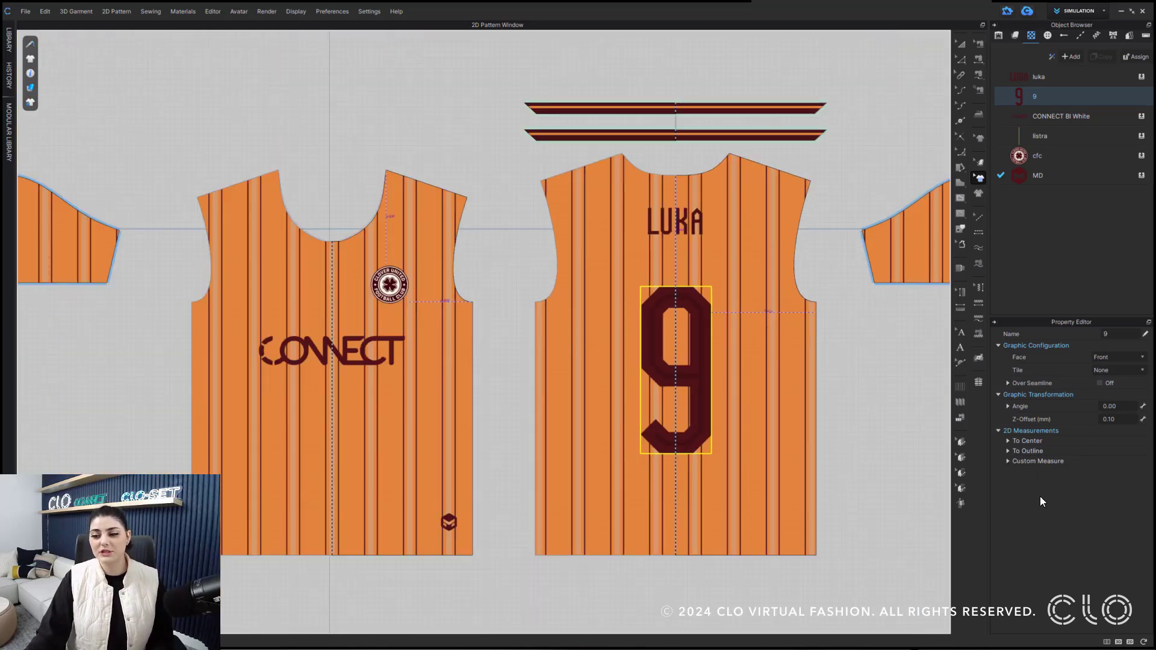
left_click_drag(986, 331, 907, 341)
Rename the number 9's custom measurements to CB and 1" Armhole under 2D Measurements
left_click(929, 462)
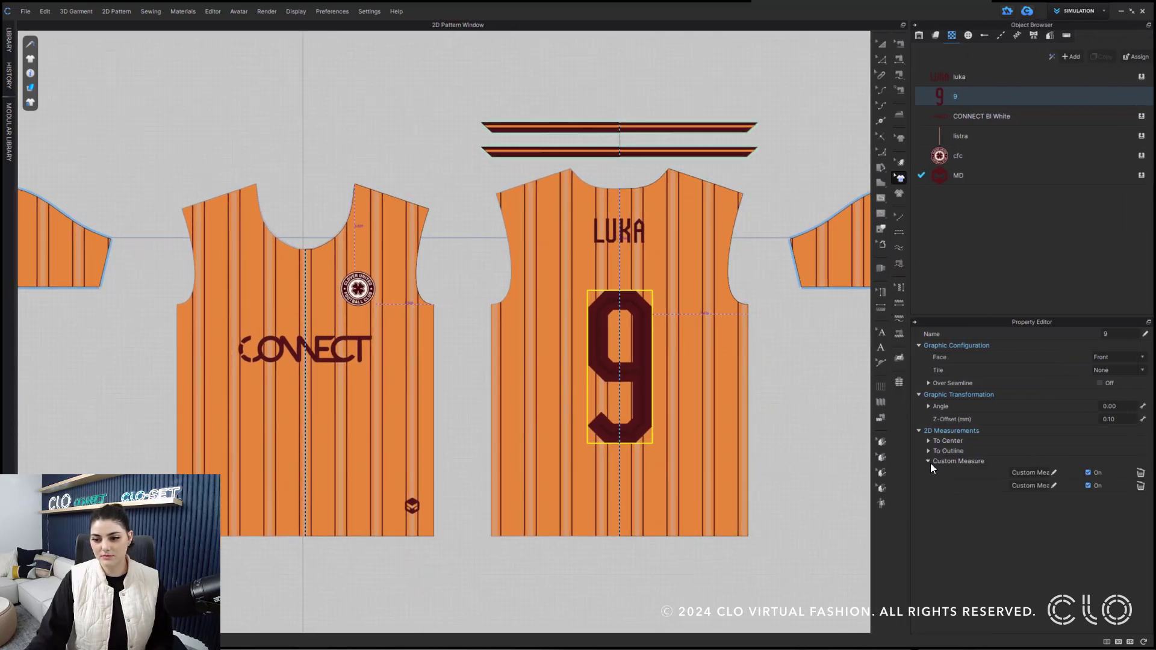
double_click(1029, 472)
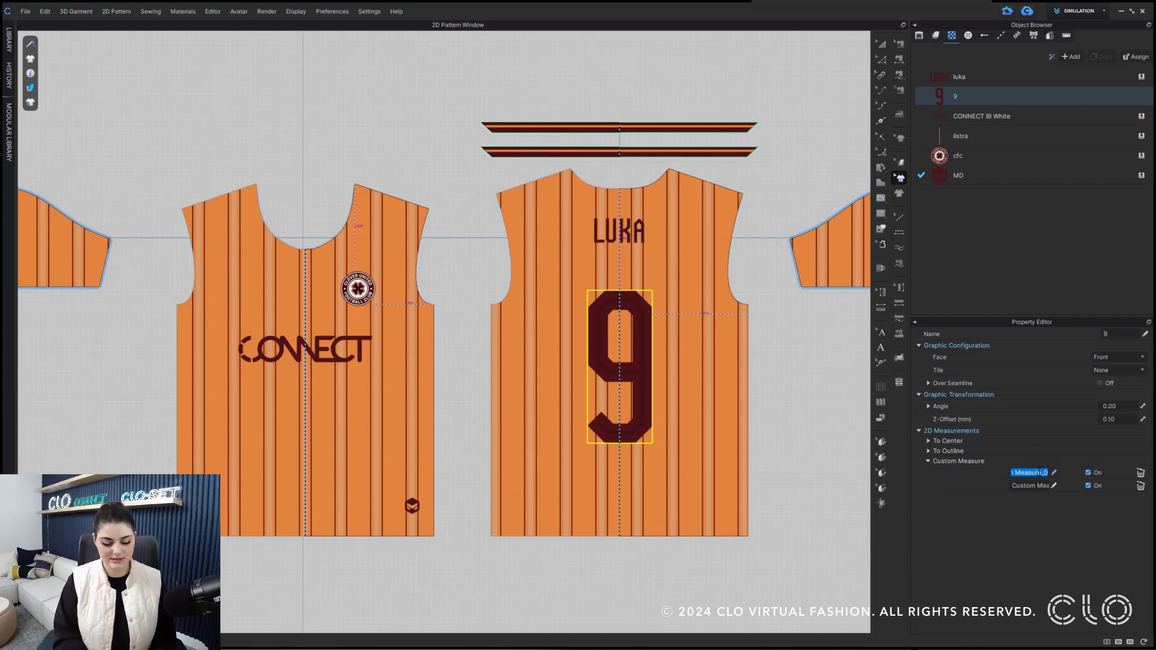
type("CB")
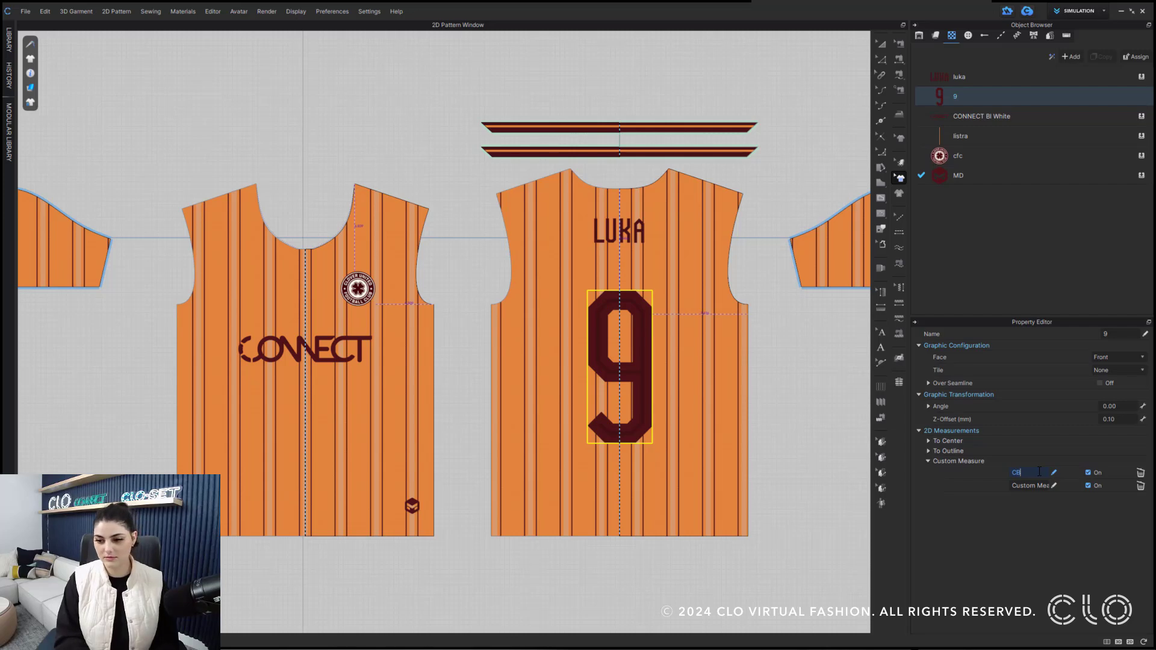
double_click(1029, 485)
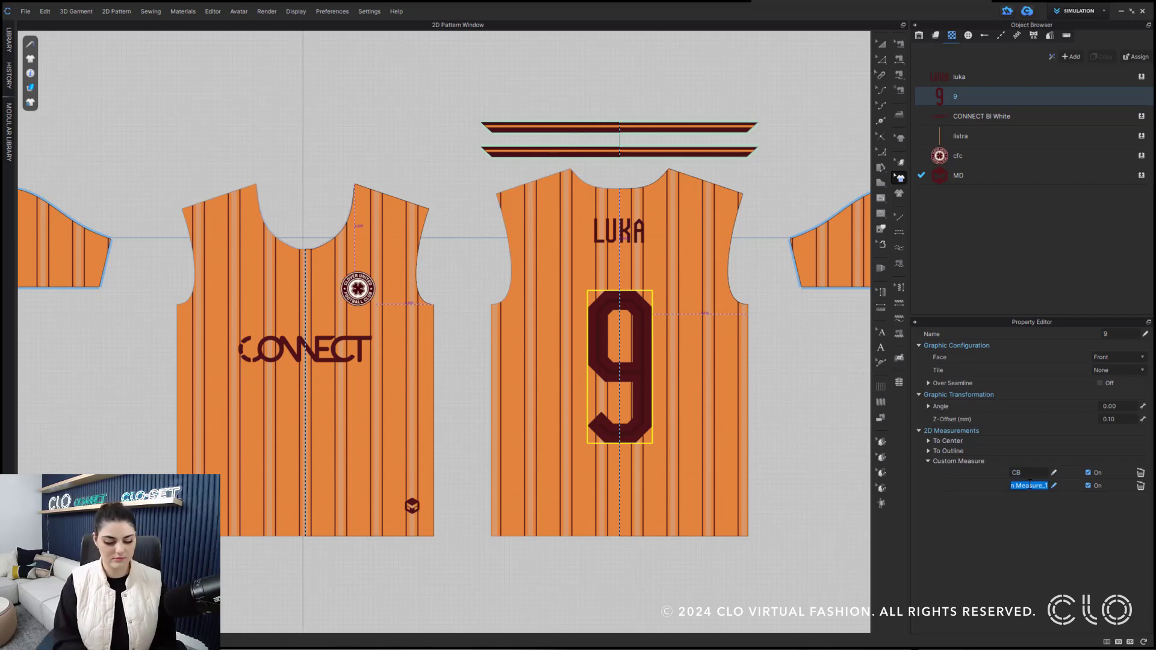
type("1\" Armhole")
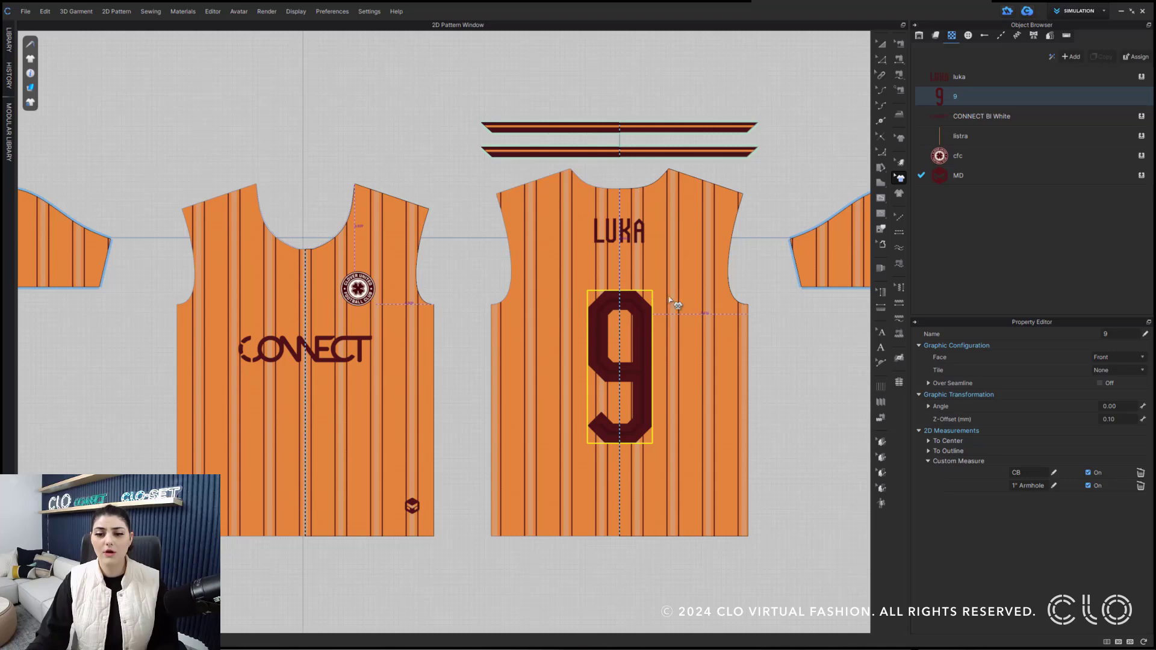
left_click(785, 363)
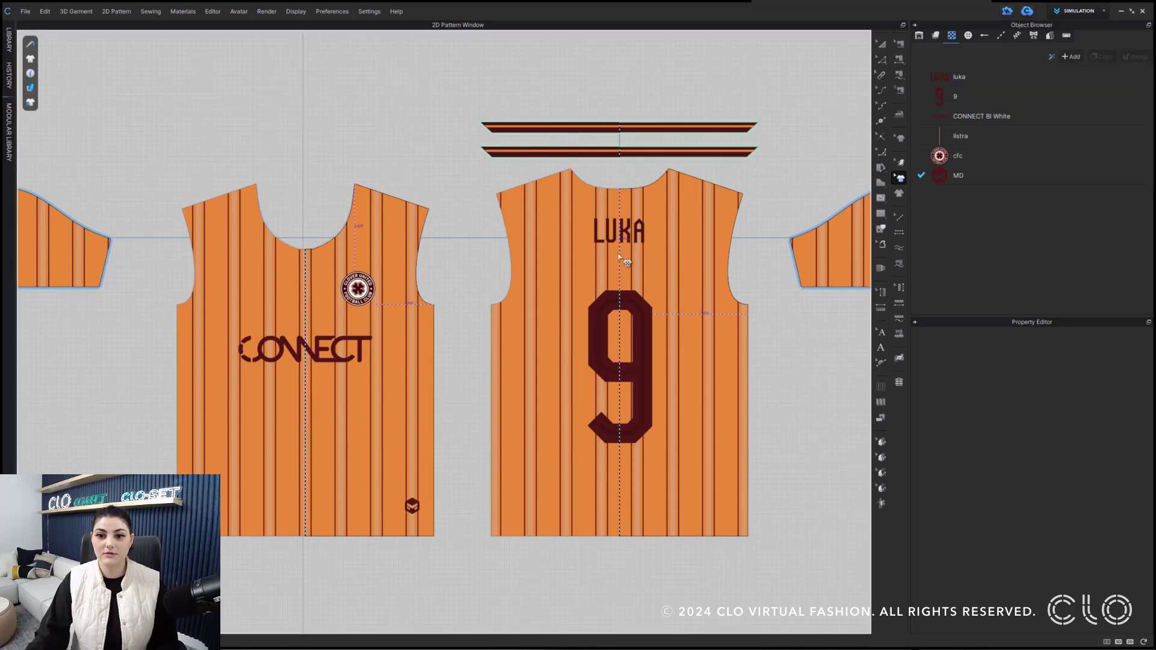
scroll(665, 260, "up", 5)
scroll(665, 260, "down", 5)
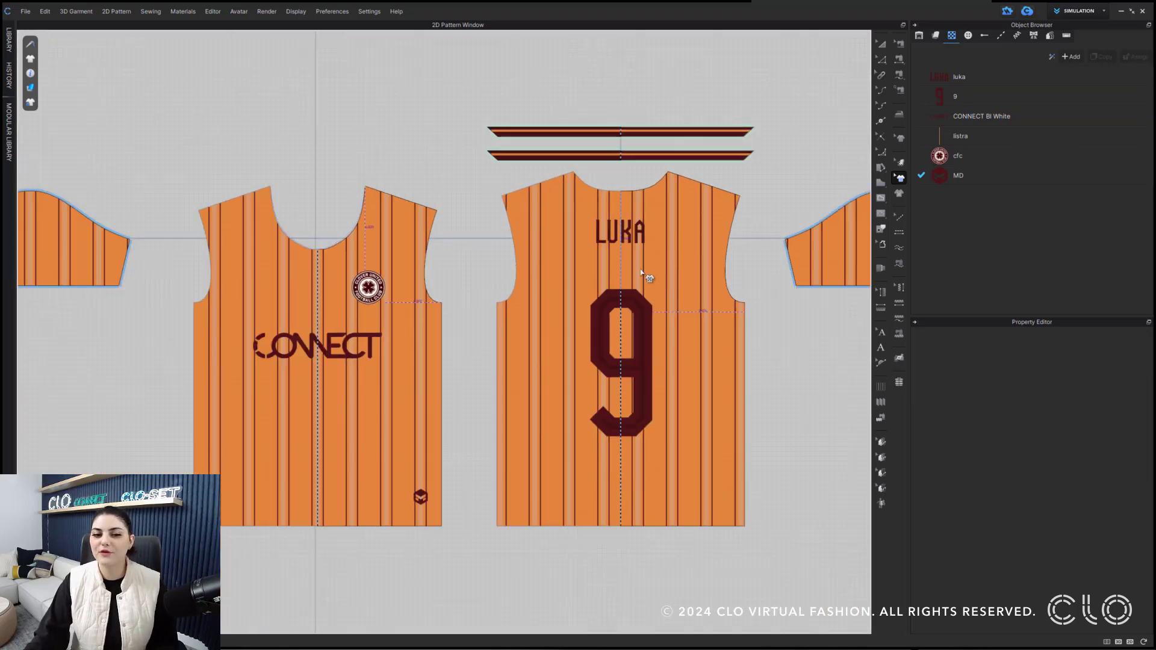
scroll(702, 259, "down", 2)
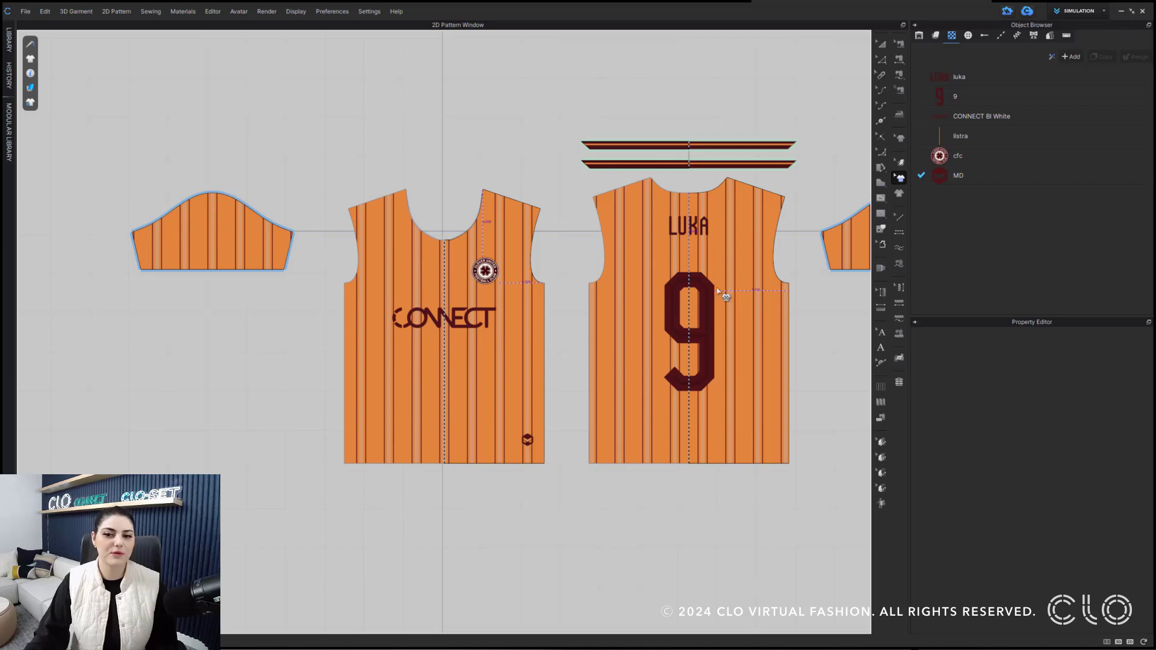
left_click(25, 11)
mouse_move(74, 149)
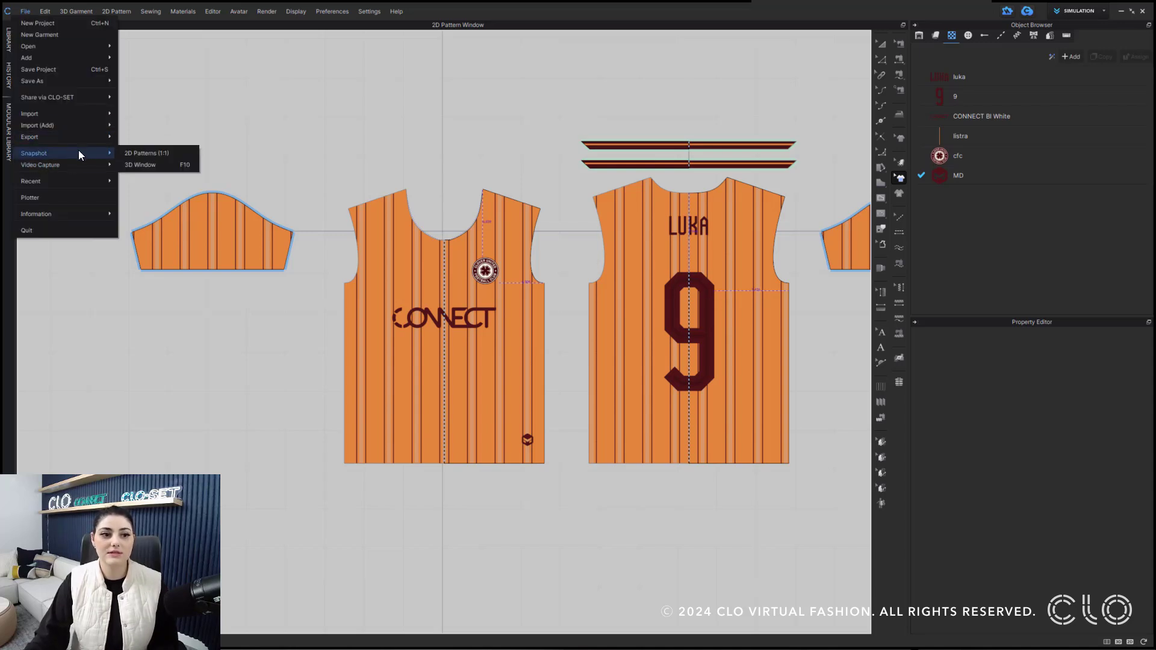
left_click(171, 150)
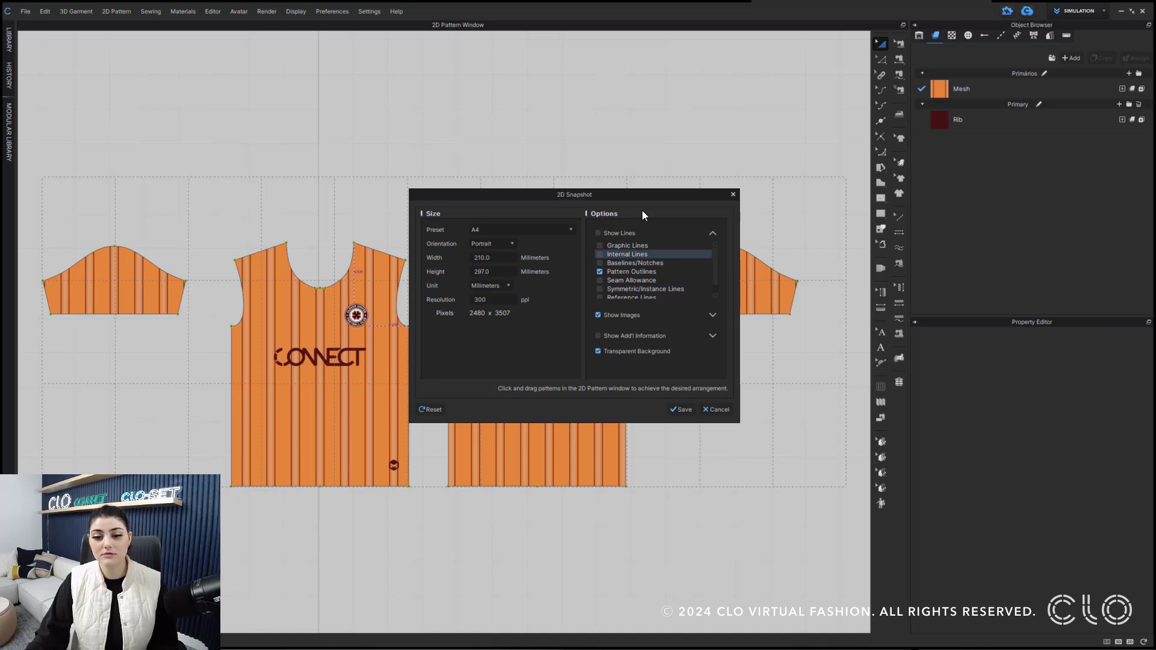
left_click_drag(635, 198, 388, 58)
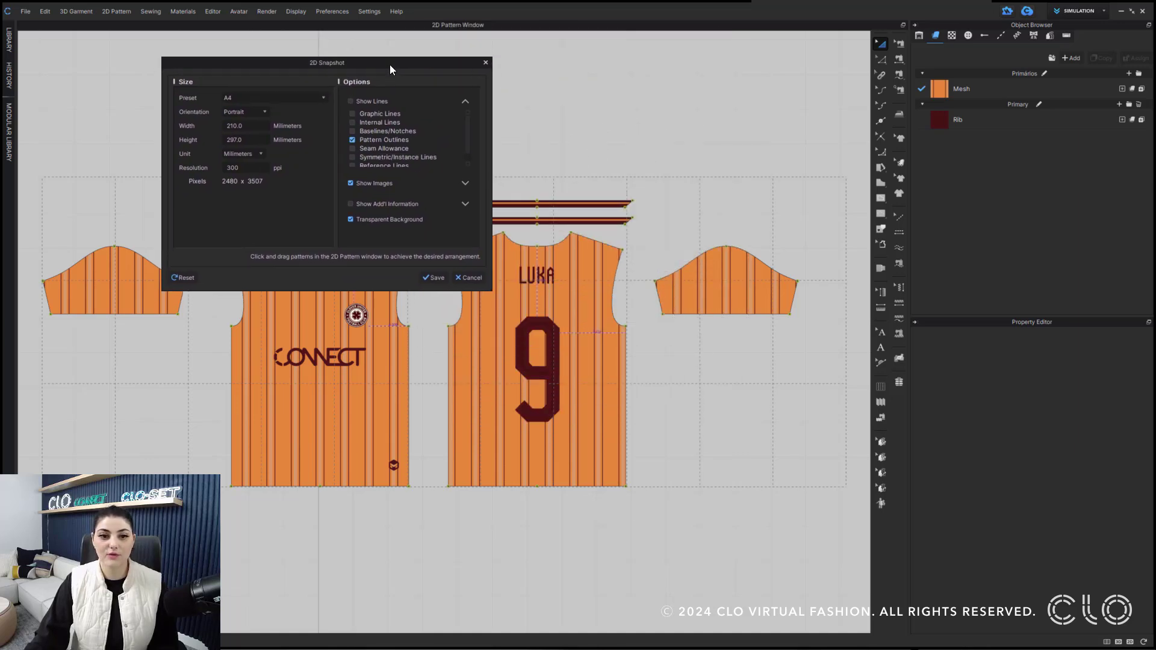
scroll(409, 133, "down", 1)
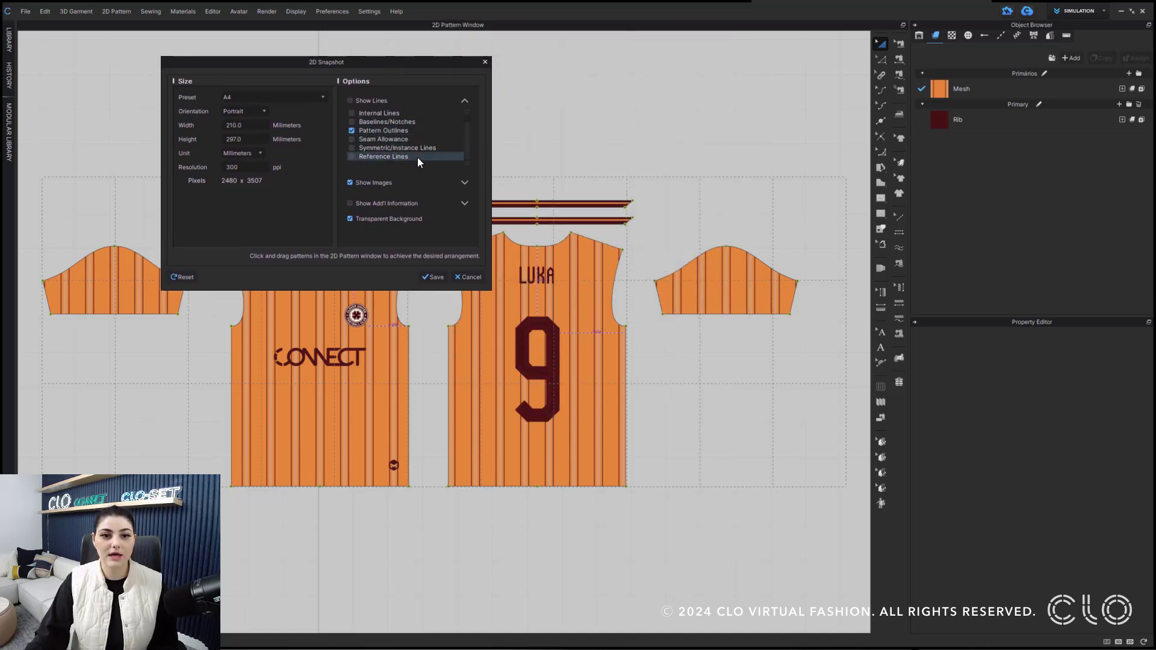
left_click(350, 204)
left_click(463, 204)
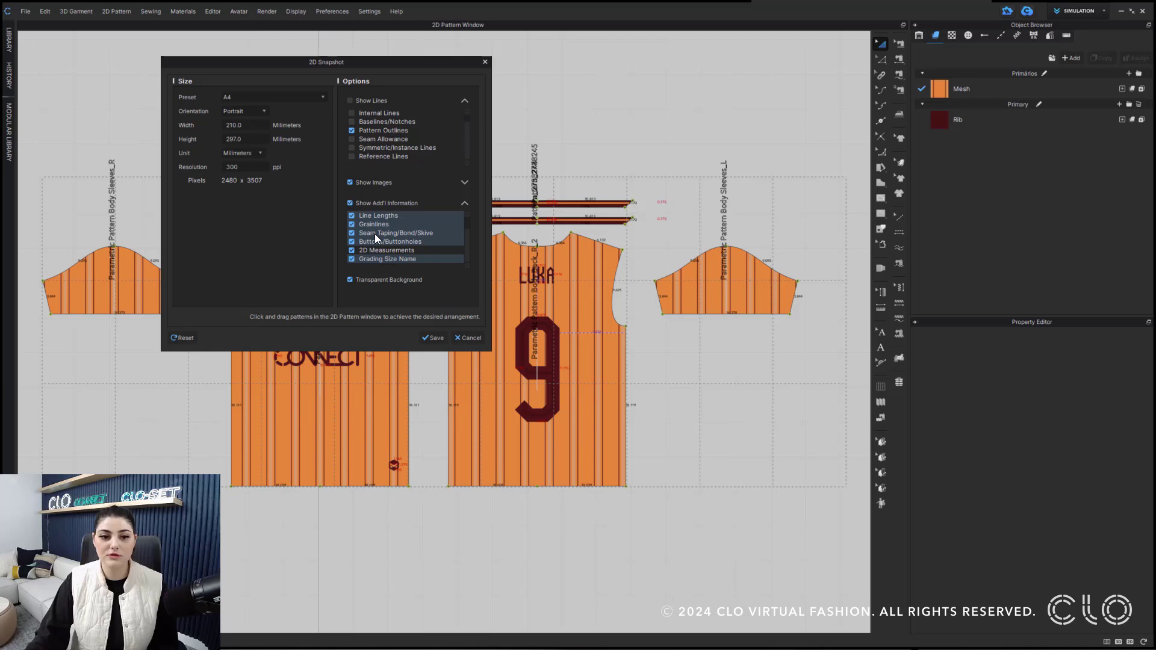
left_click(353, 242)
left_click(352, 233)
left_click(352, 224)
left_click(352, 216)
left_click(353, 260)
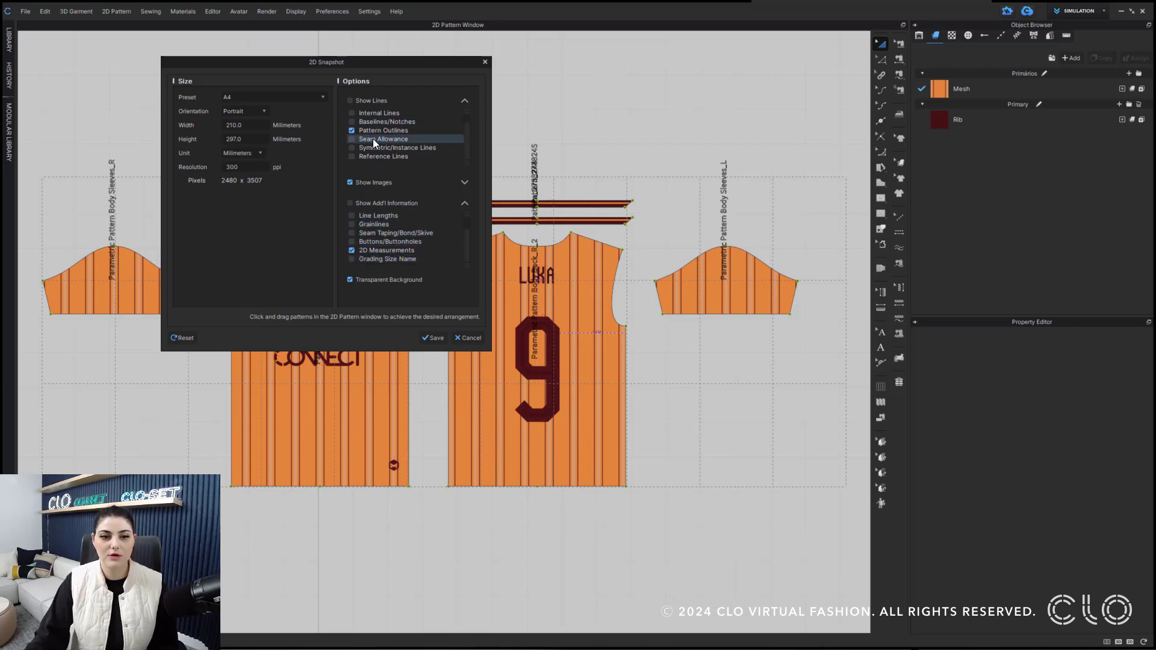
scroll(397, 133, "up", 1)
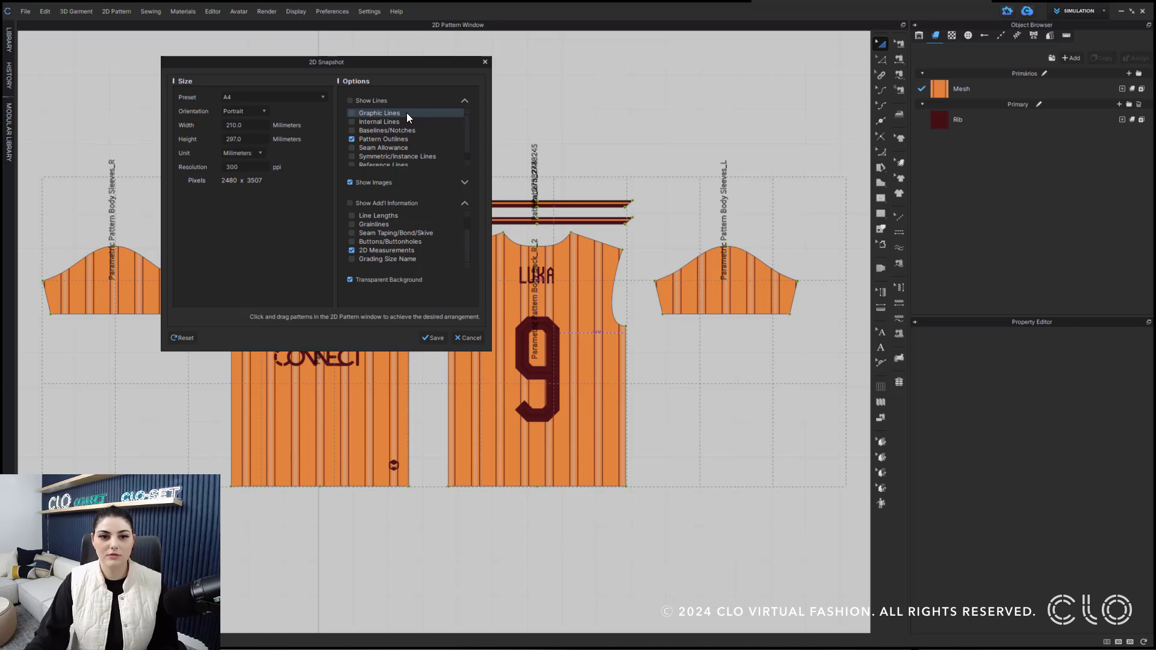
left_click(353, 114)
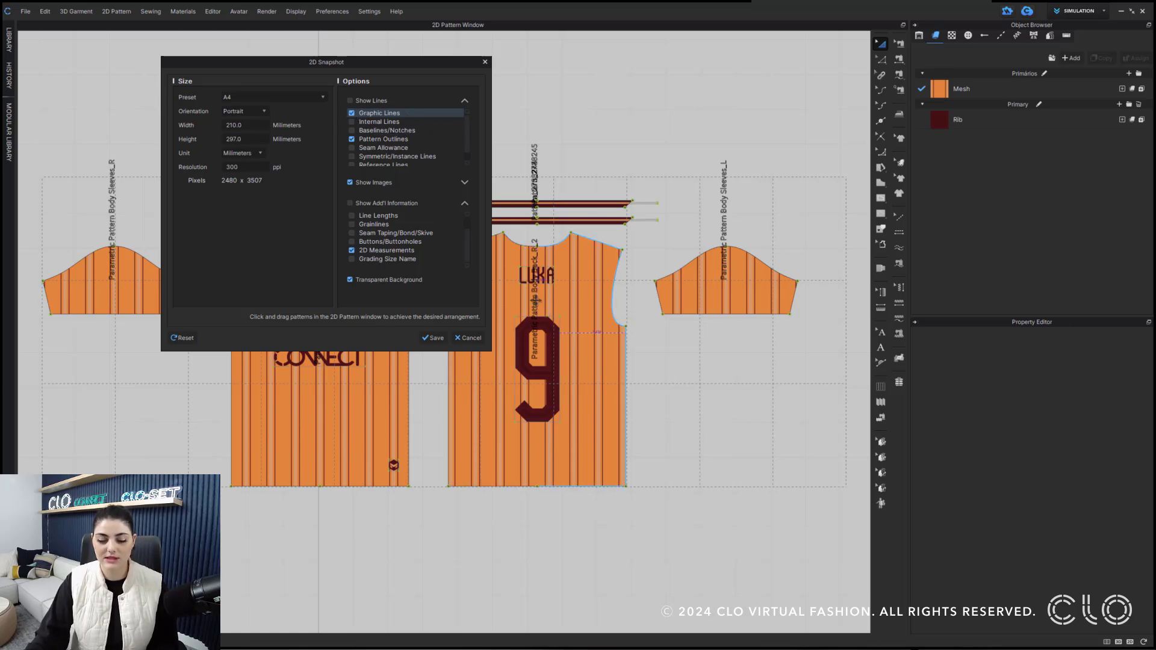
scroll(409, 148, "down", 1)
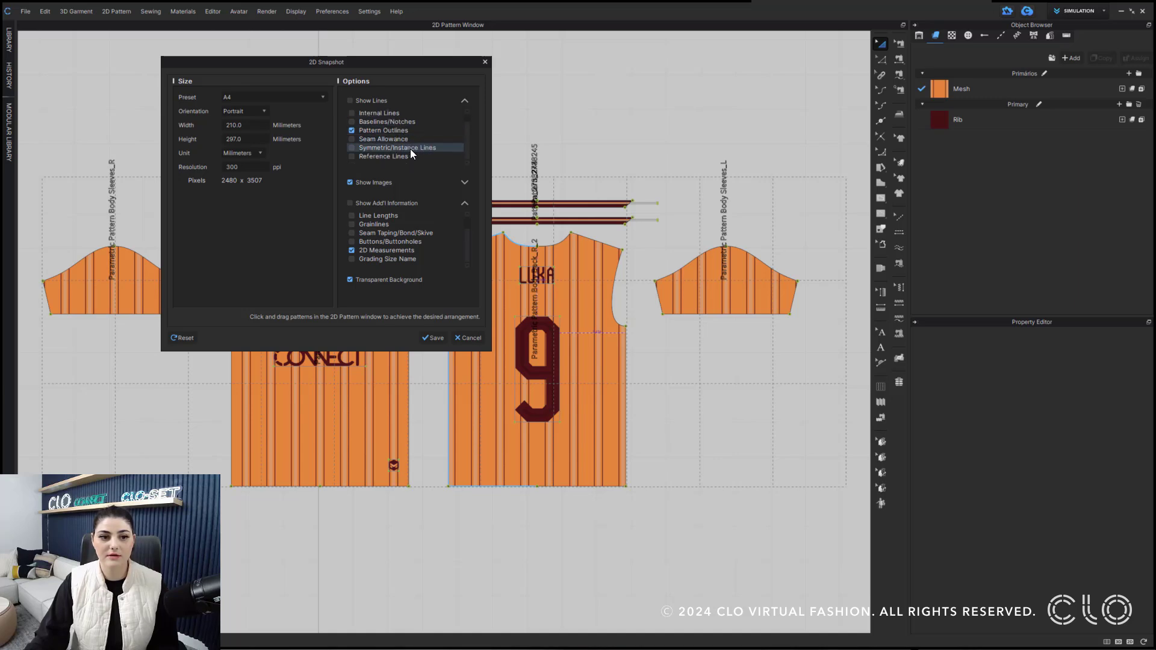
scroll(416, 214, "up", 2)
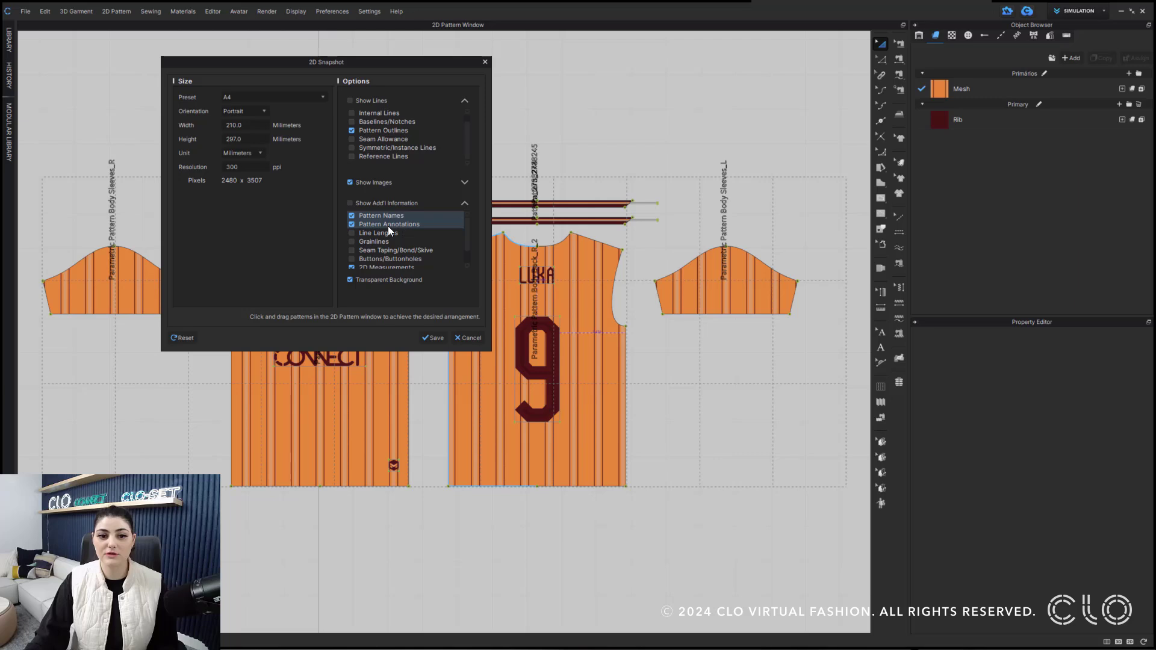
left_click(352, 225)
left_click(351, 216)
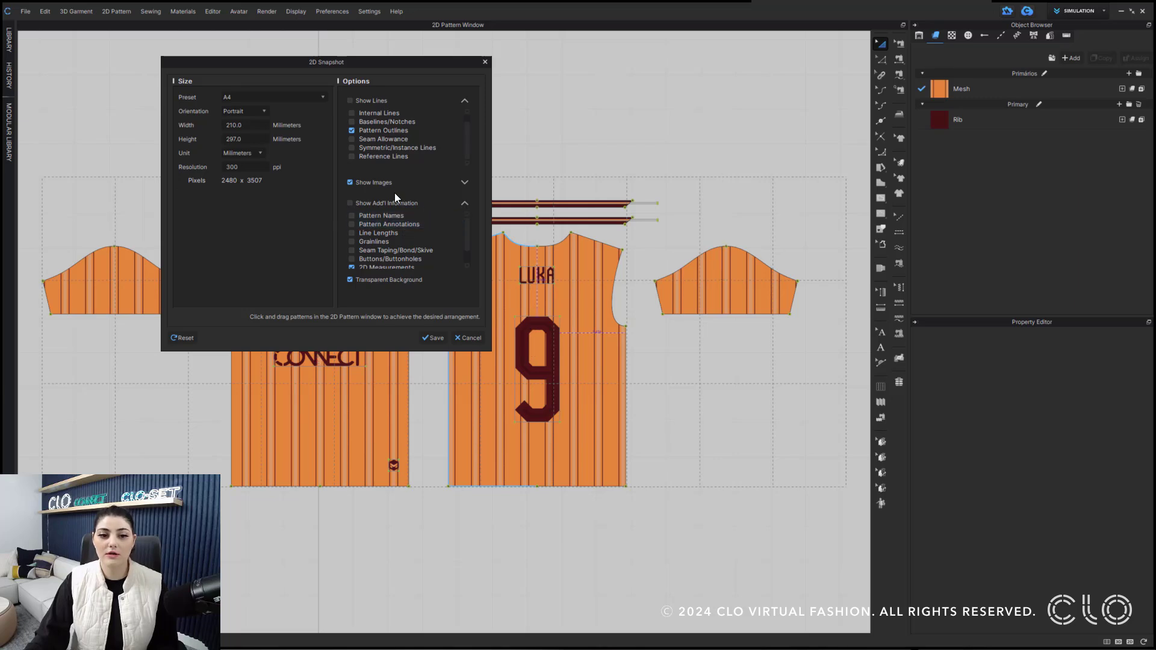
scroll(410, 223, "down", 2)
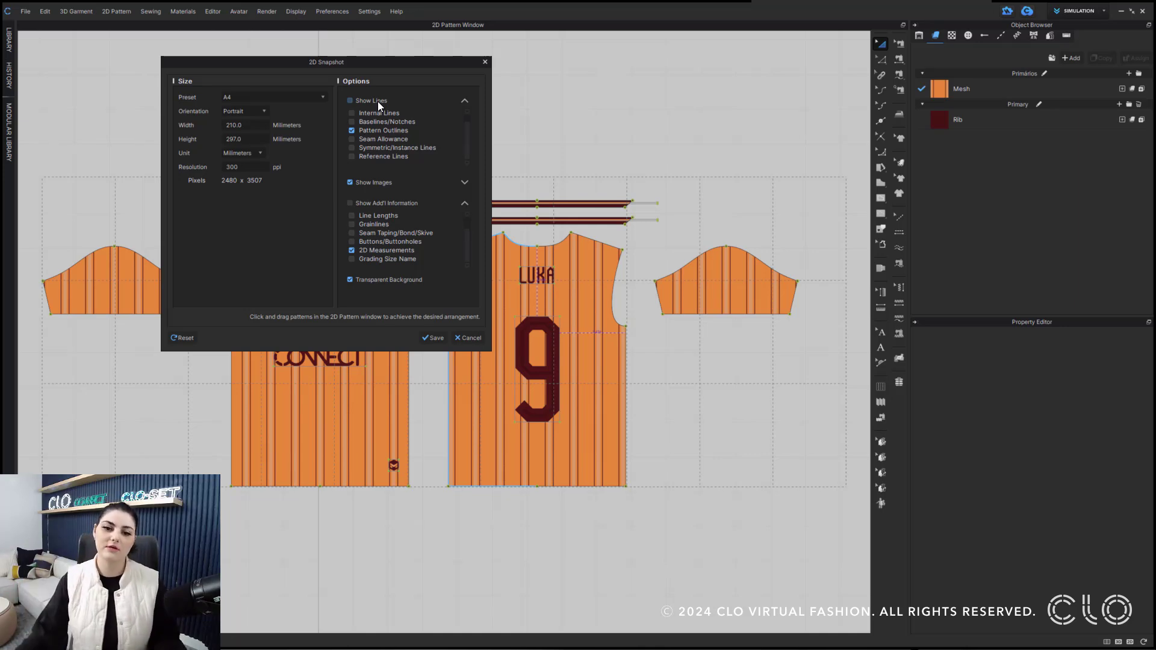
left_click(467, 338)
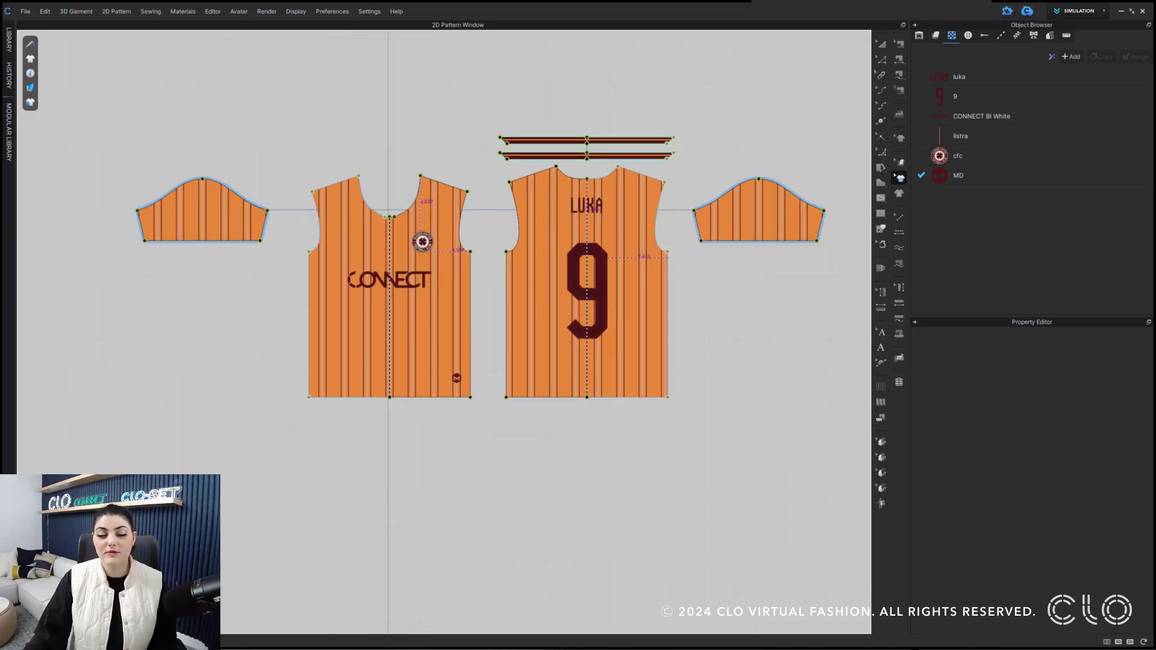
left_click(26, 13)
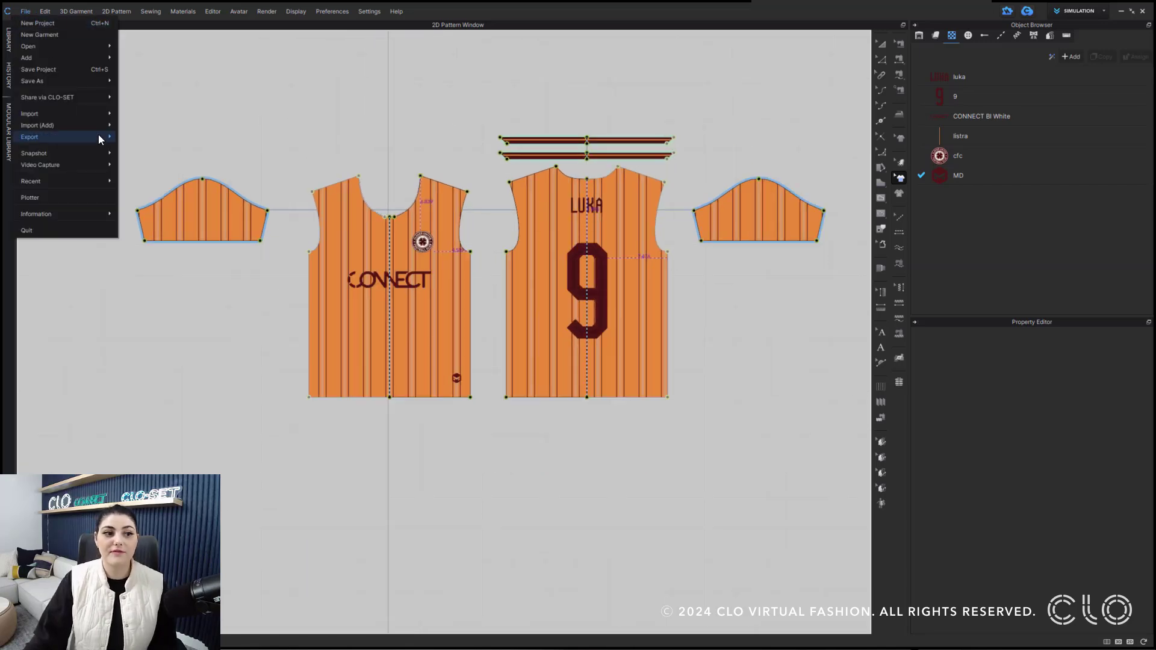
mouse_move(96, 135)
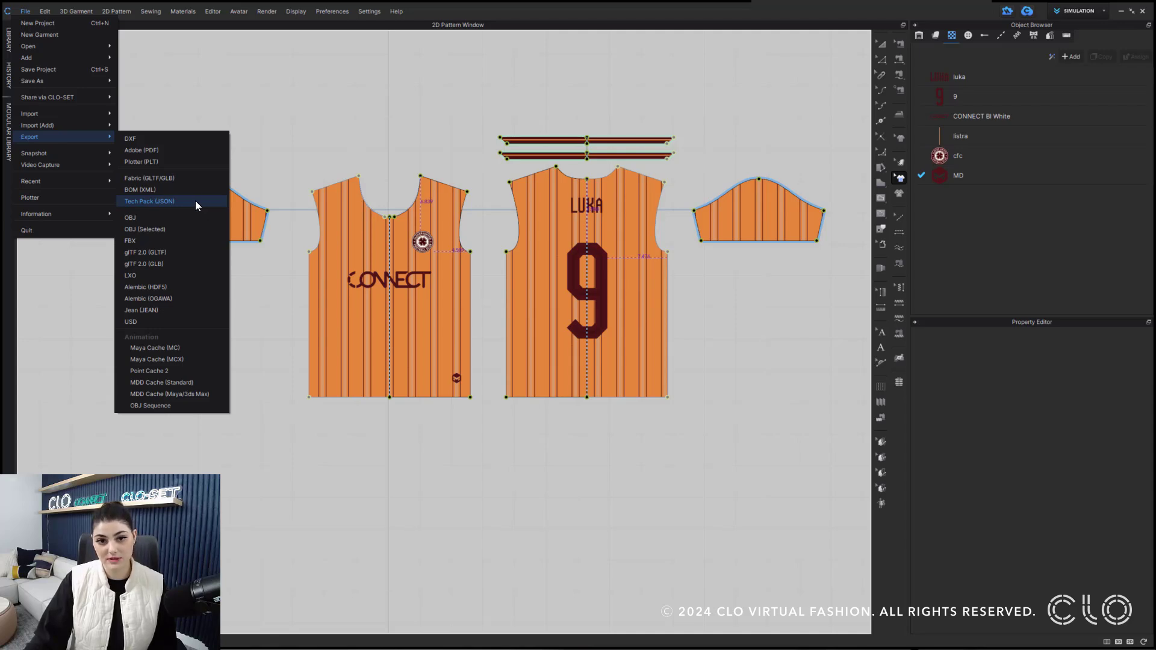
left_click(464, 78)
right_click_drag(478, 90, 451, 141)
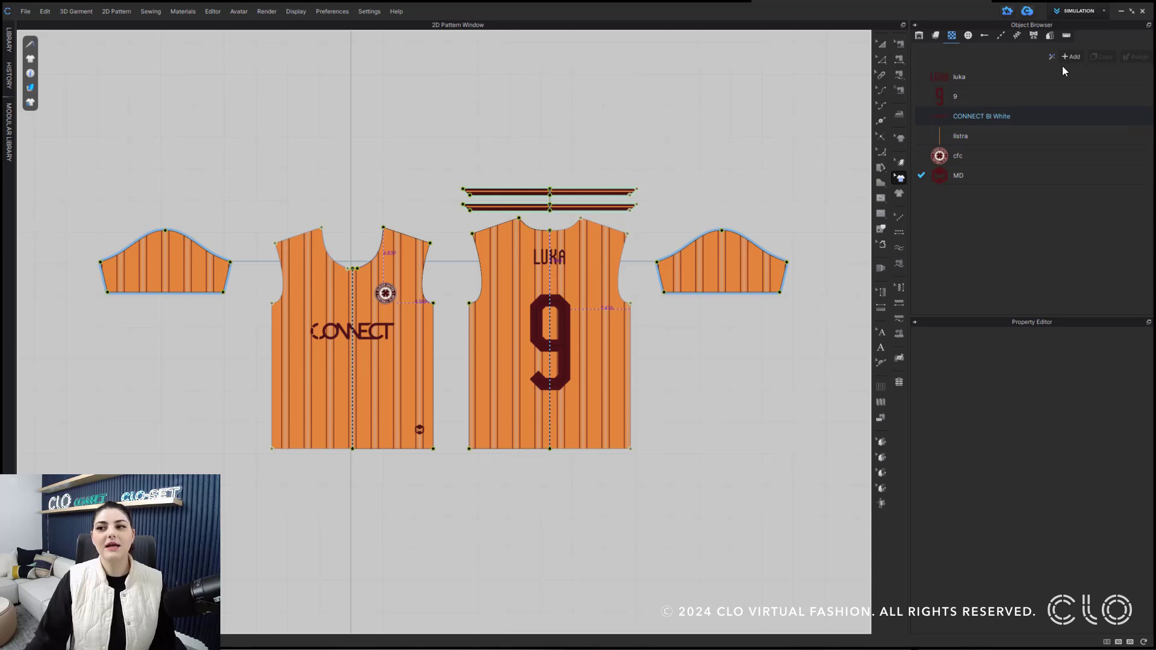
left_click(1066, 37)
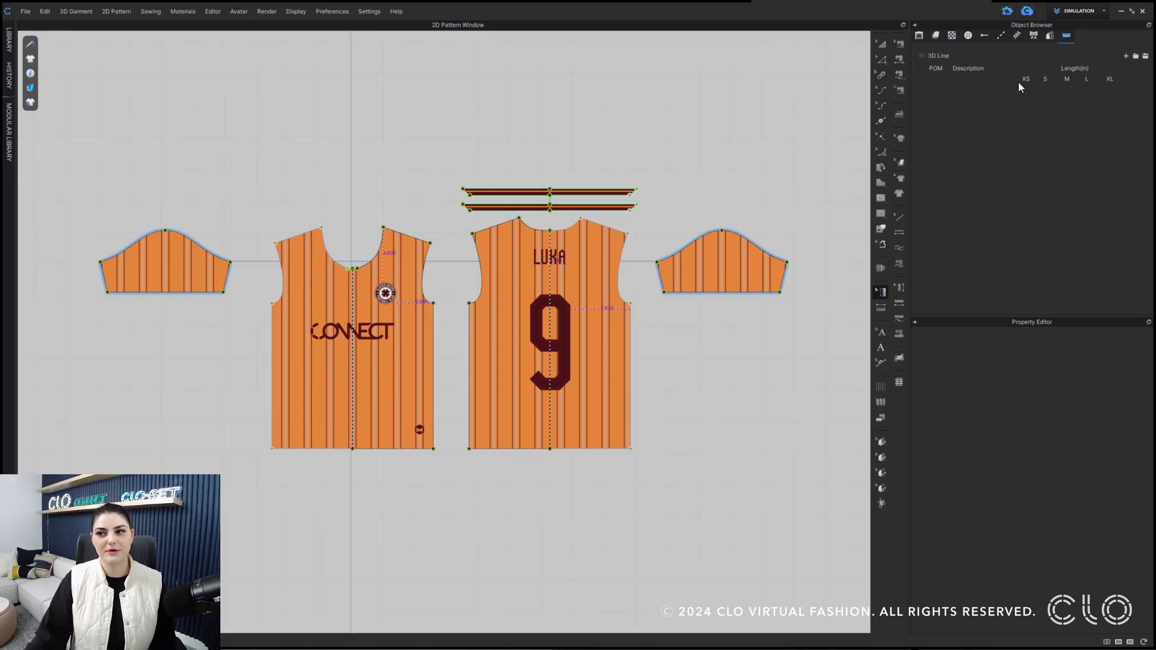
left_click(906, 144)
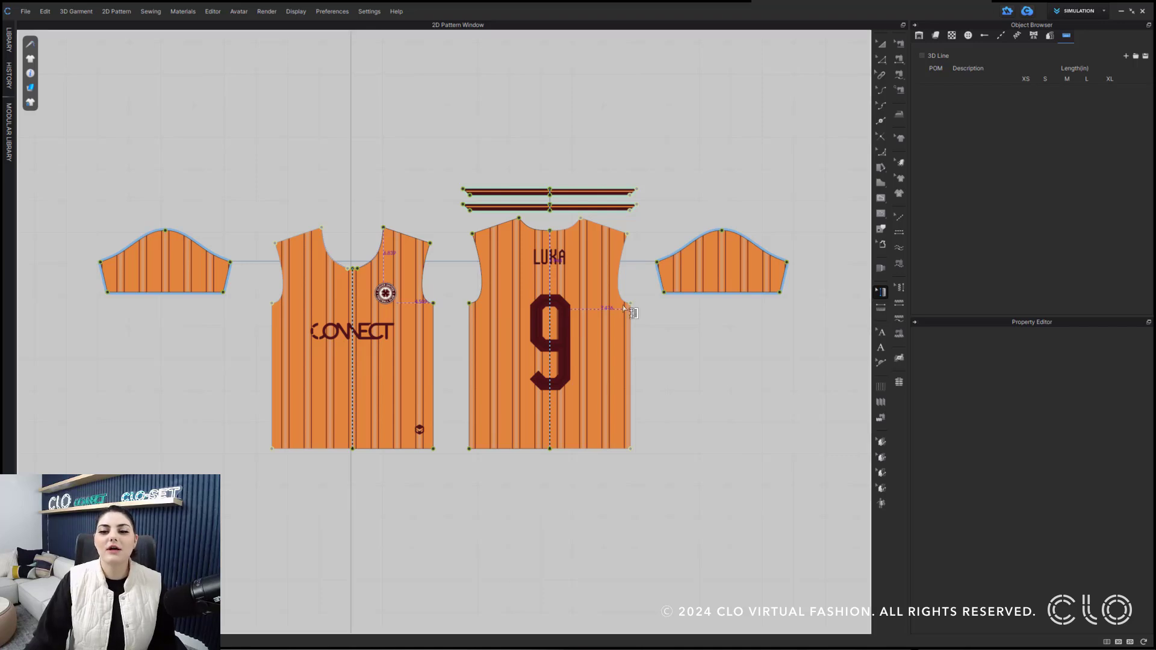
left_click(901, 179)
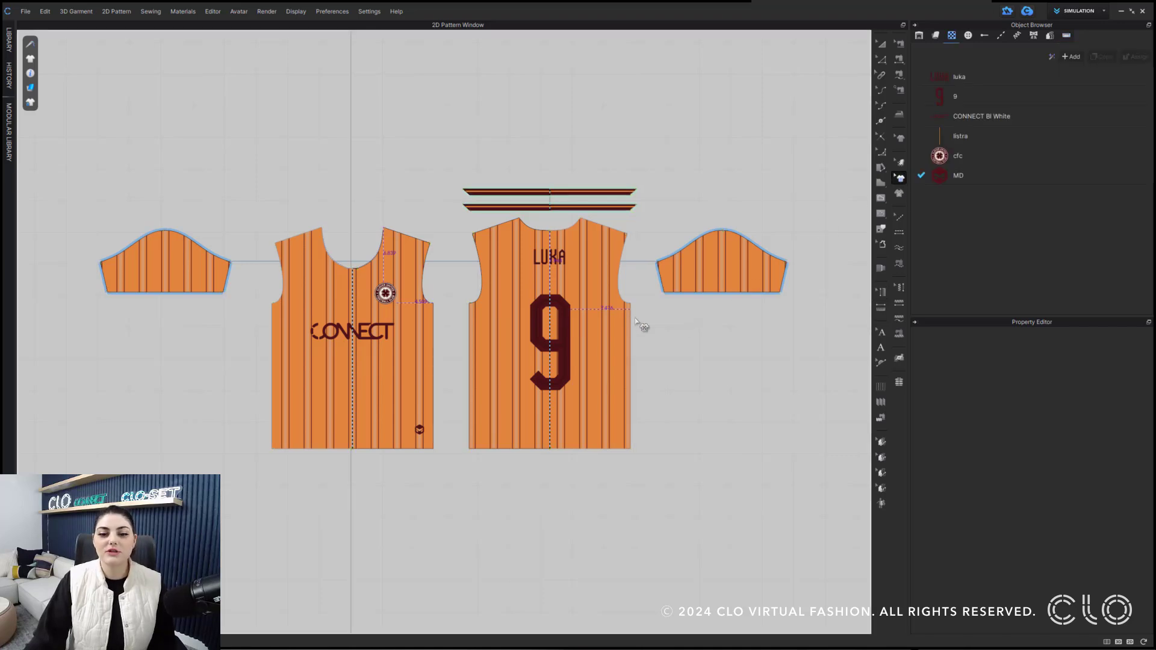
left_click(566, 336)
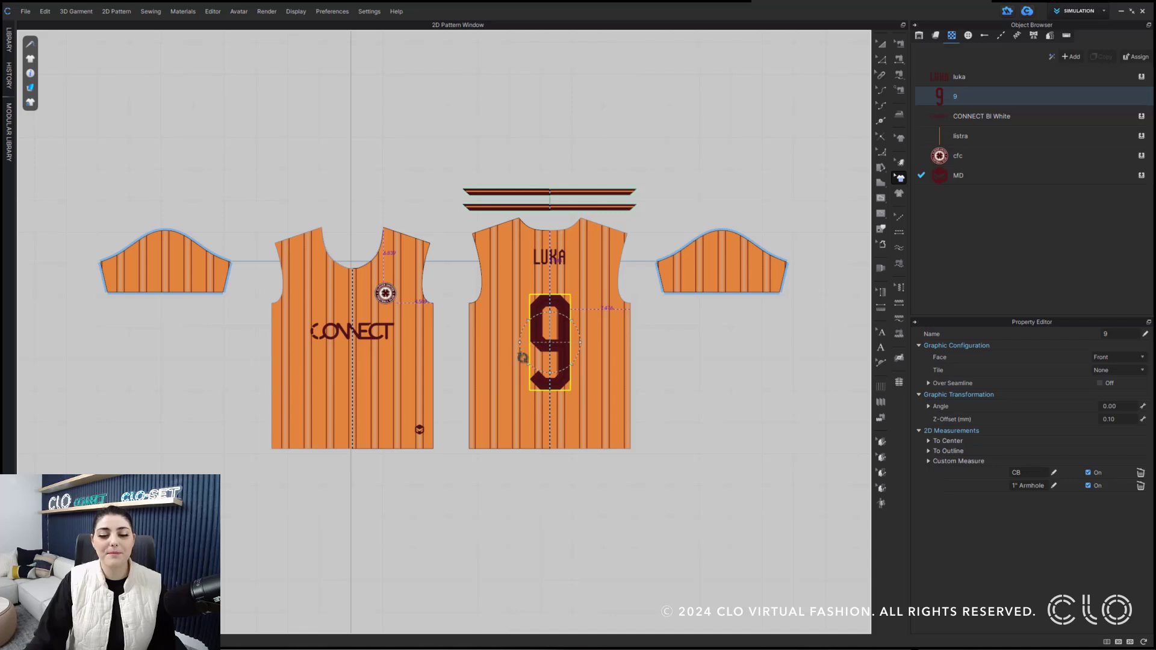
scroll(555, 301, "up", 10)
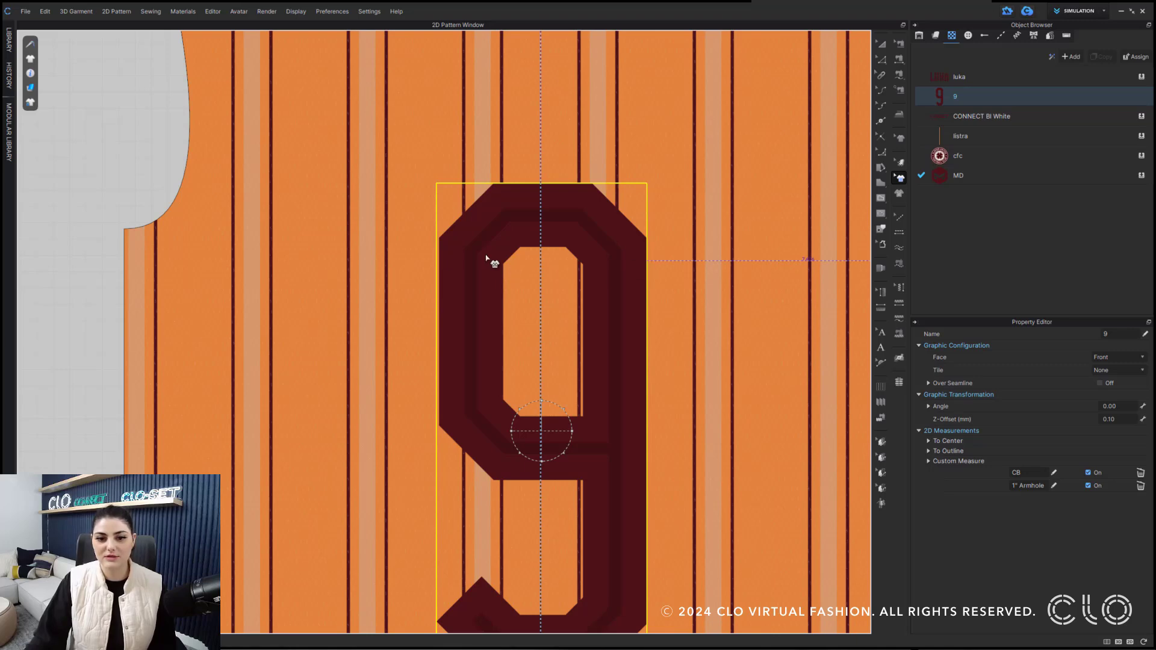
scroll(538, 253, "down", 10)
left_click(543, 176)
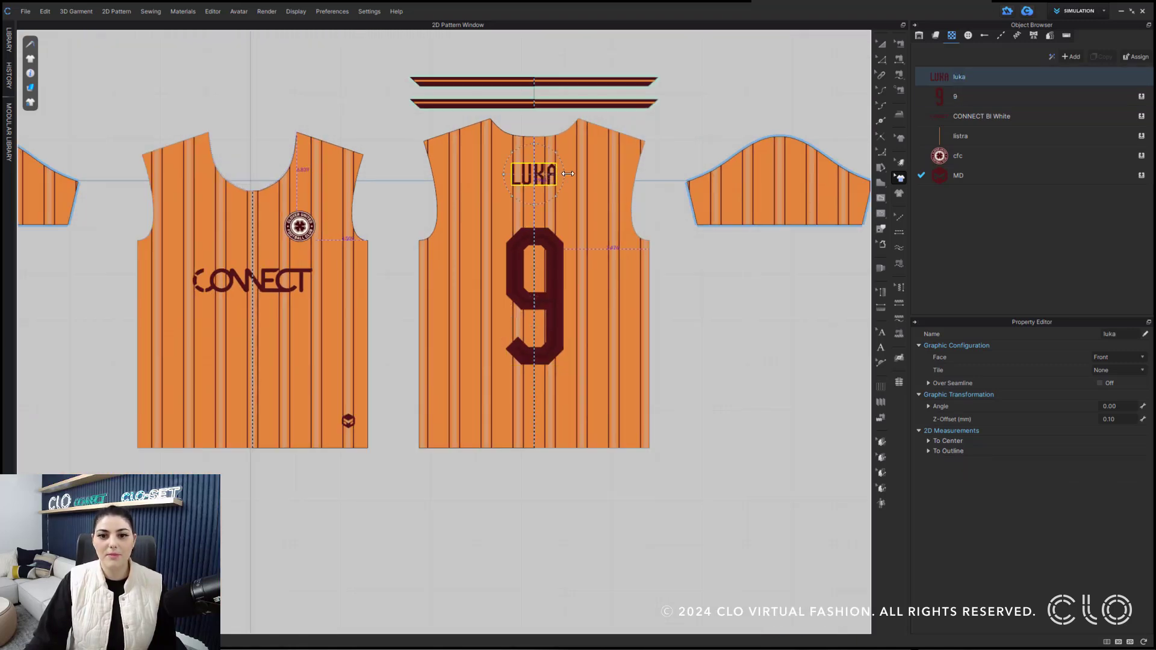
left_click(306, 230)
scroll(310, 228, "up", 8)
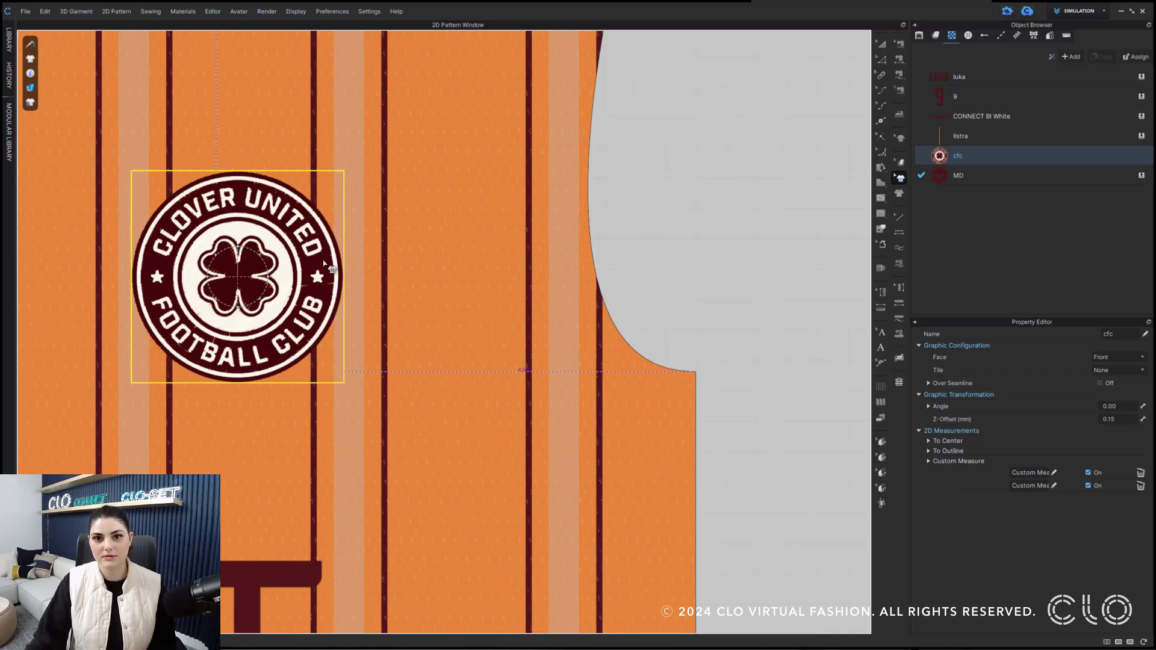
scroll(214, 278, "down", 5)
left_click(551, 323)
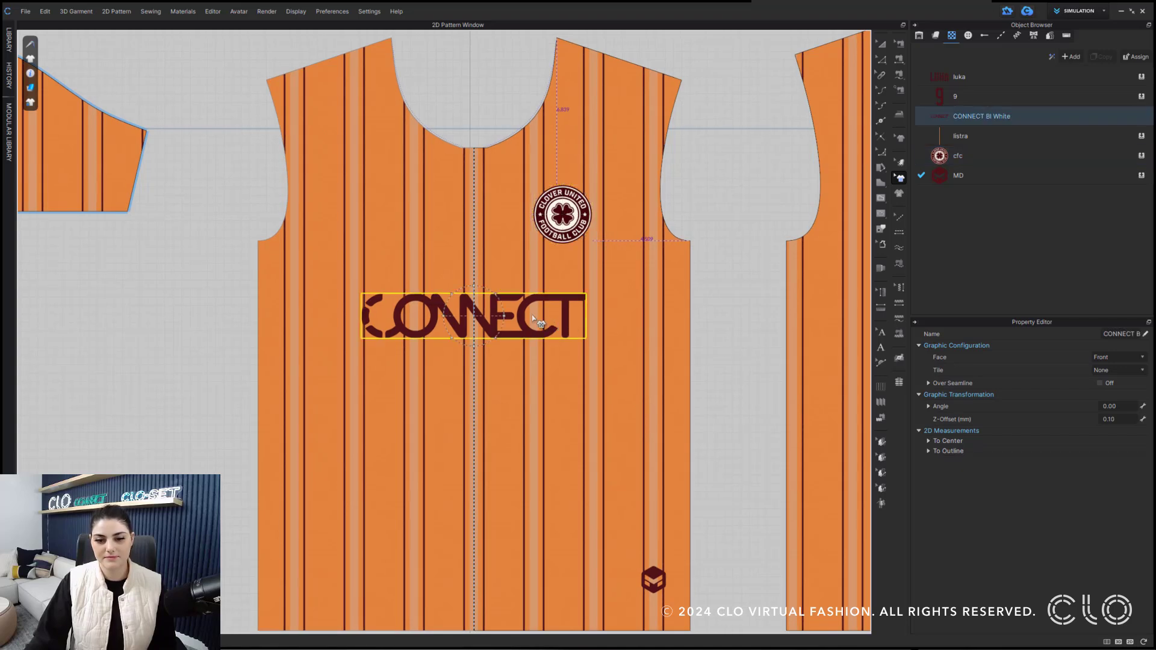
scroll(532, 312, "down", 4)
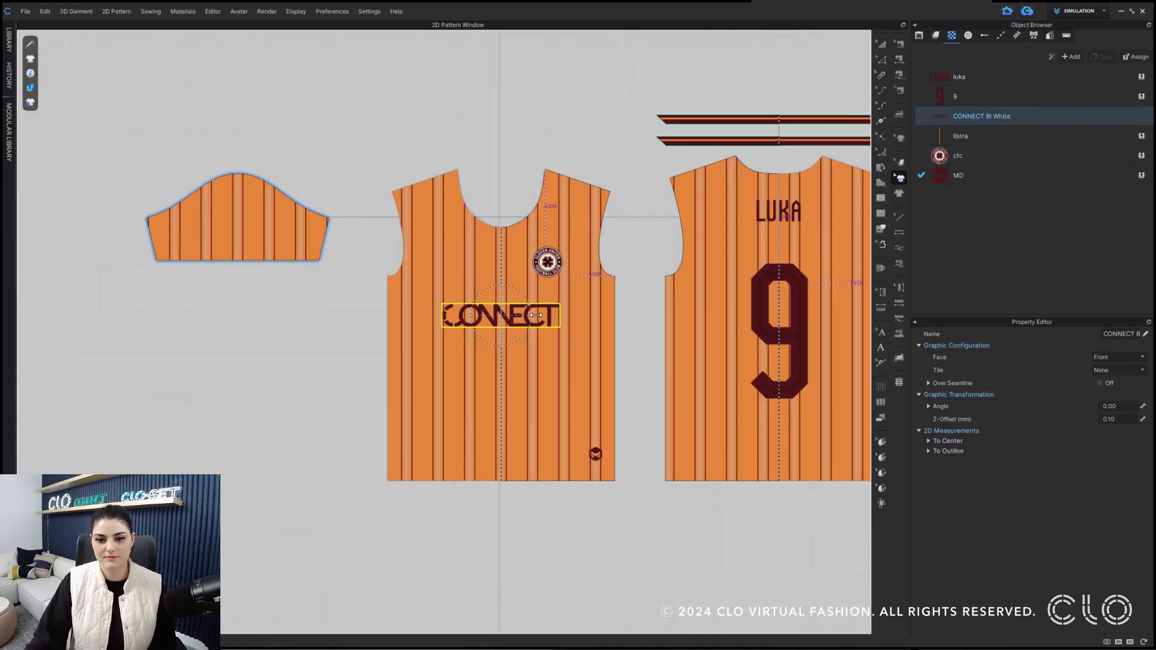
right_click_drag(562, 276, 533, 272)
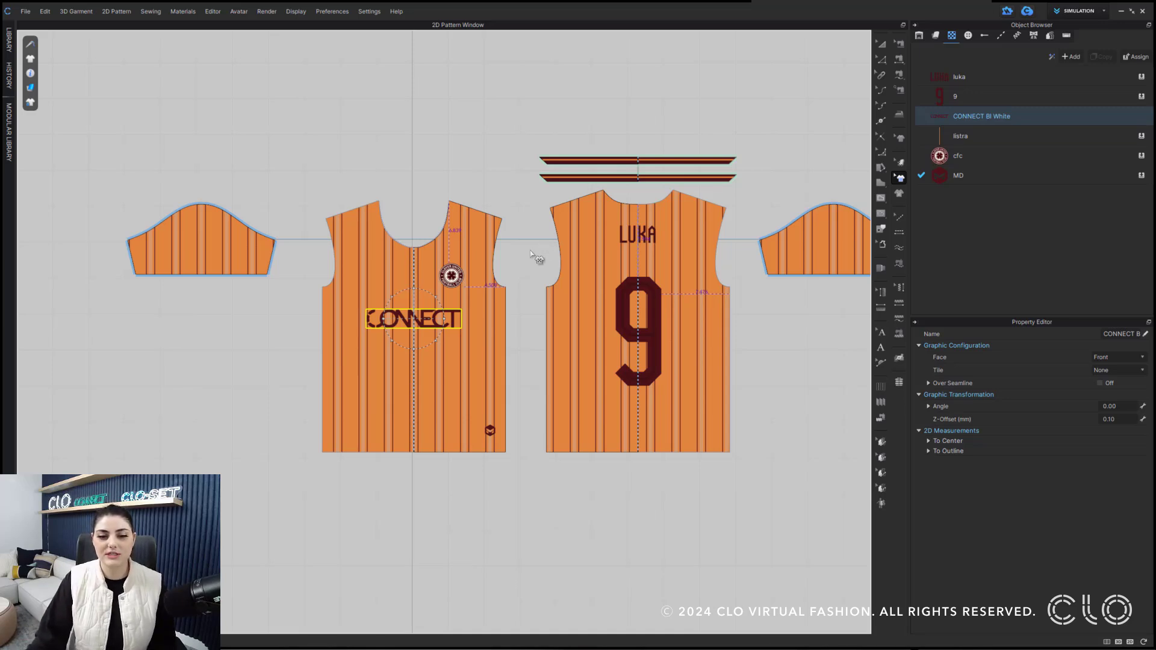
left_click(453, 279)
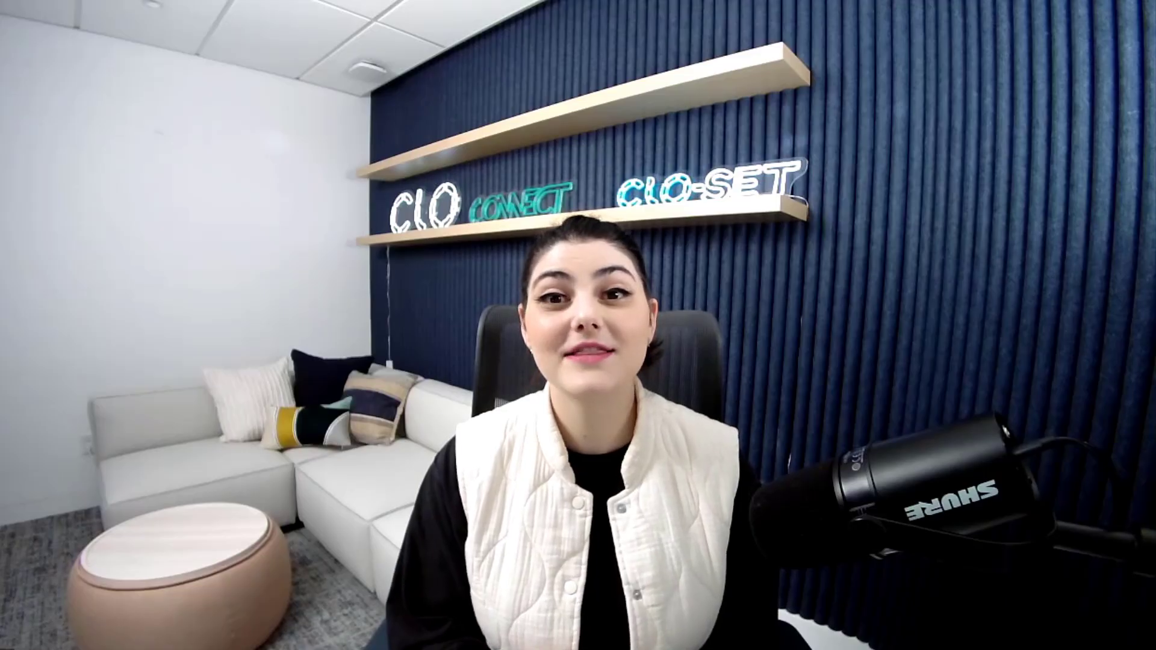